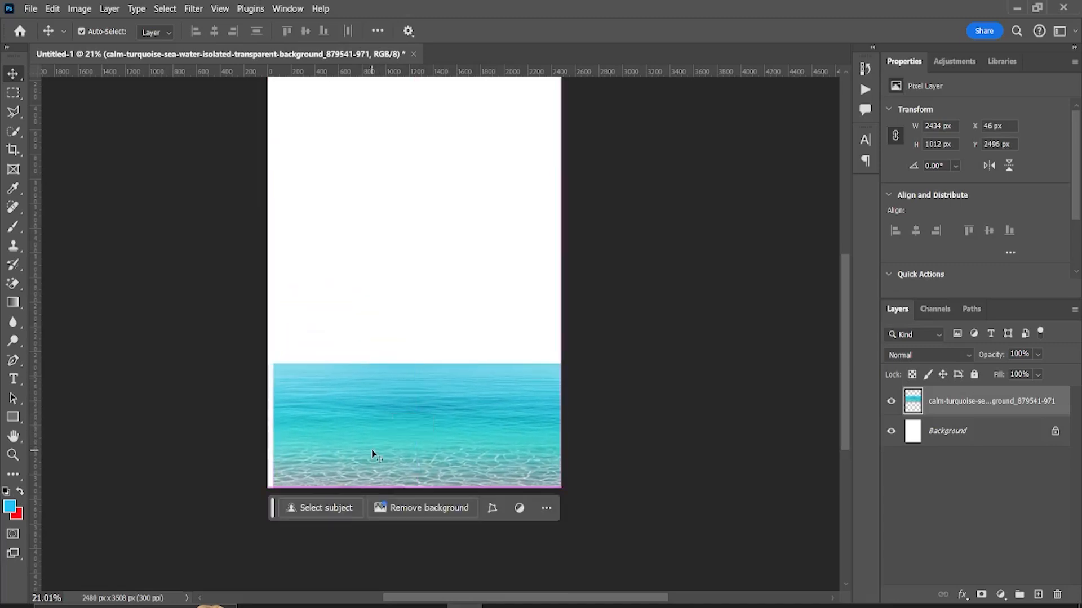
Stretch the sea layer to the full canvas width and a height of 1878 px, filling the lower part of the canvas
key("ctrl+t")
left_click_drag(274, 427, 268, 427)
left_click_drag(406, 361, 397, 253)
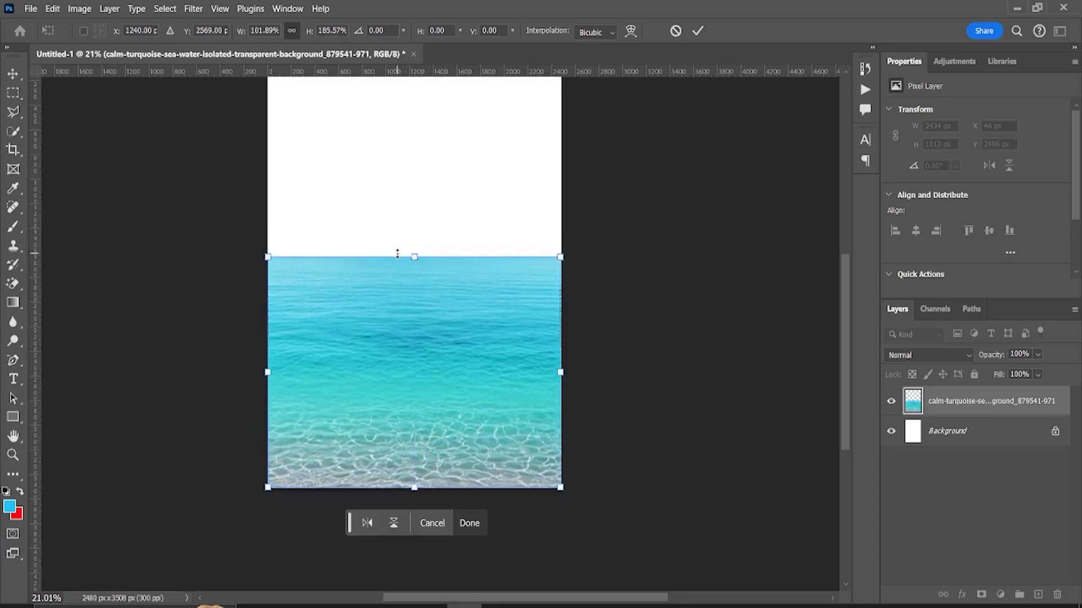
key("Return")
scroll(427, 159, "down", 3)
left_click_drag(424, 150, 415, 227)
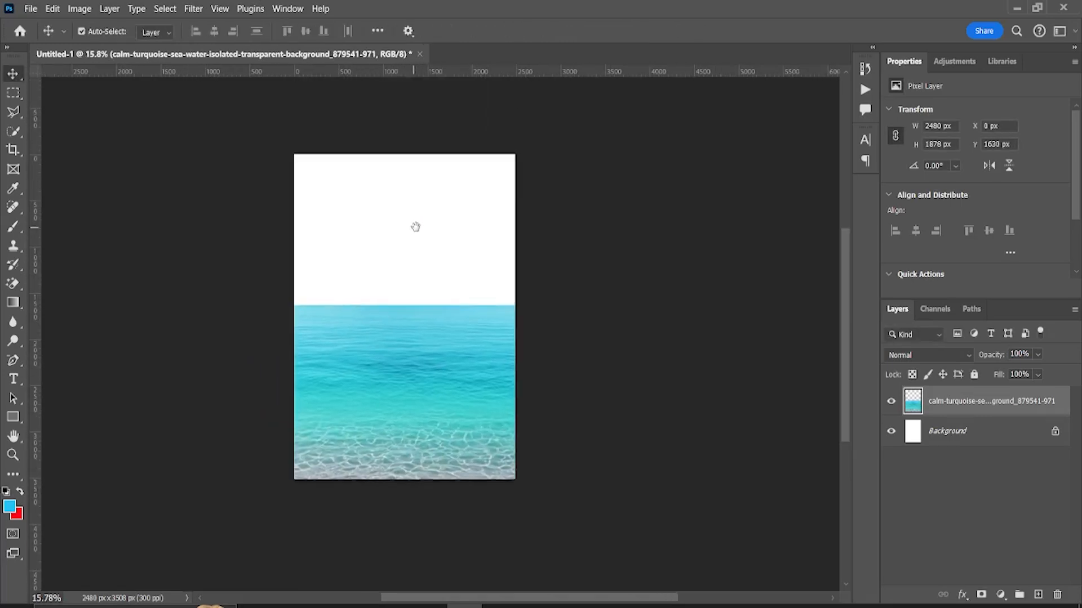
scroll(415, 226, "up", 2)
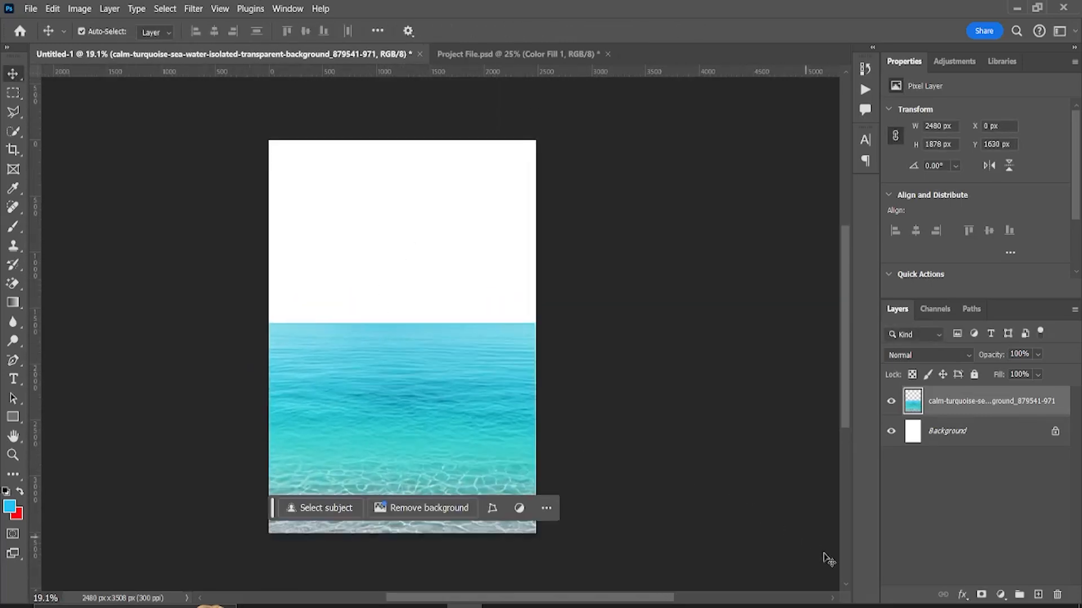
Delete the white Background layer and add a Solid Color fill layer in 1dc9fb beneath the sea layer
left_click(956, 445)
key("Delete")
left_click(1000, 594)
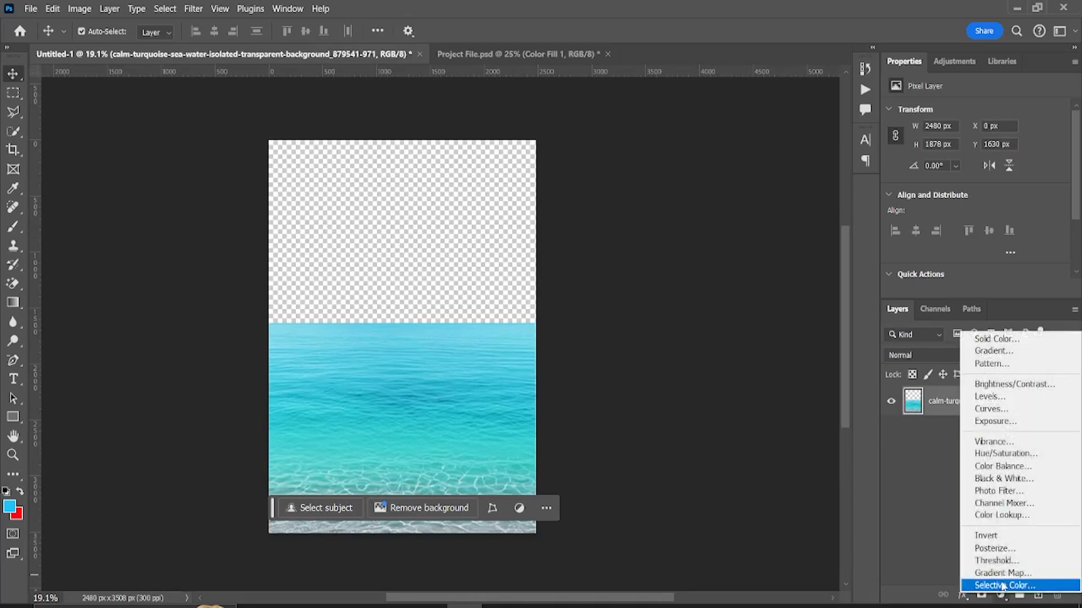
left_click(995, 339)
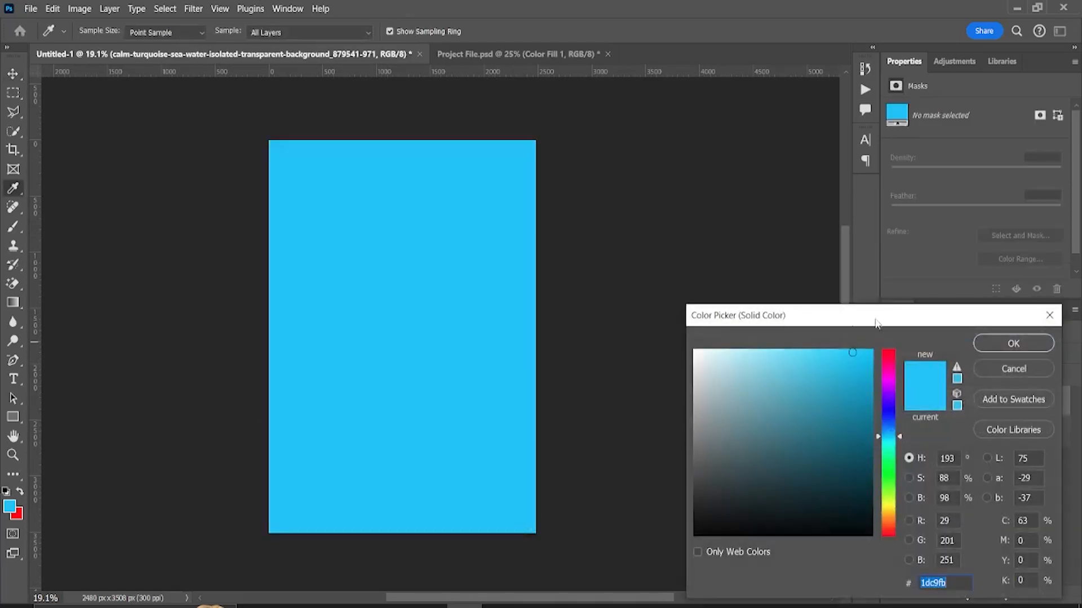
left_click(1020, 342)
key("v")
left_click_drag(982, 407, 978, 448)
left_click(394, 336)
left_click(633, 287)
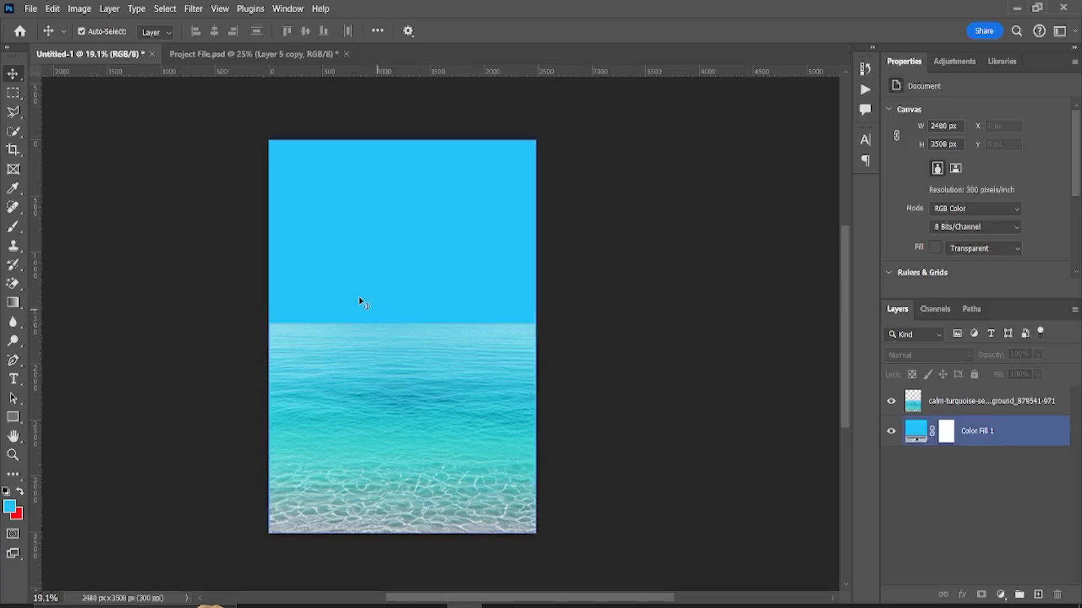
Soften the sea layer's upper edge along the whole horizon with a 175 px soft Eraser
scroll(305, 328, "up", 11)
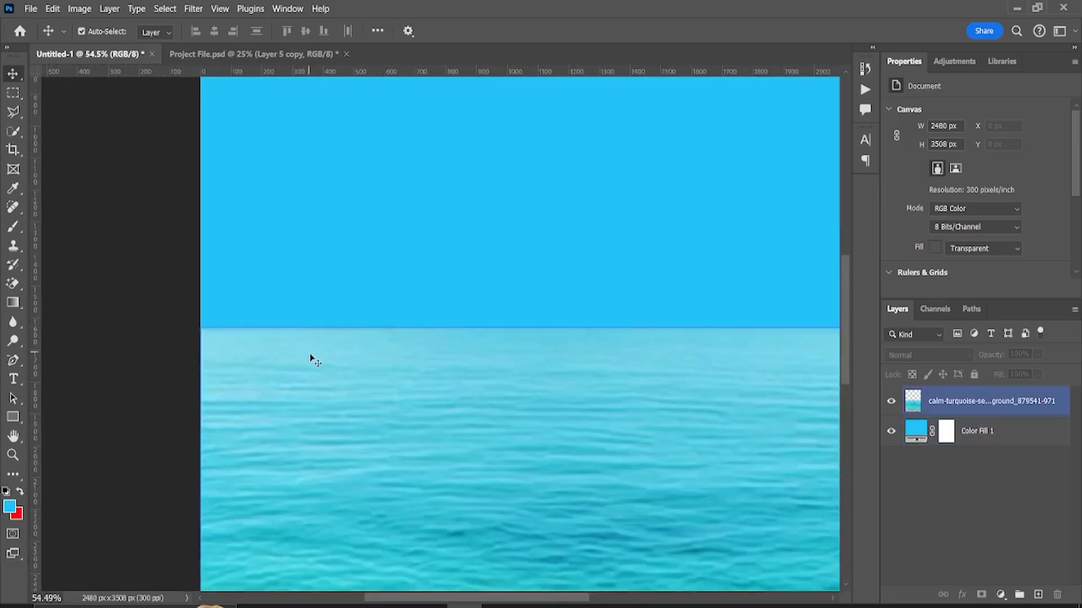
left_click(311, 355)
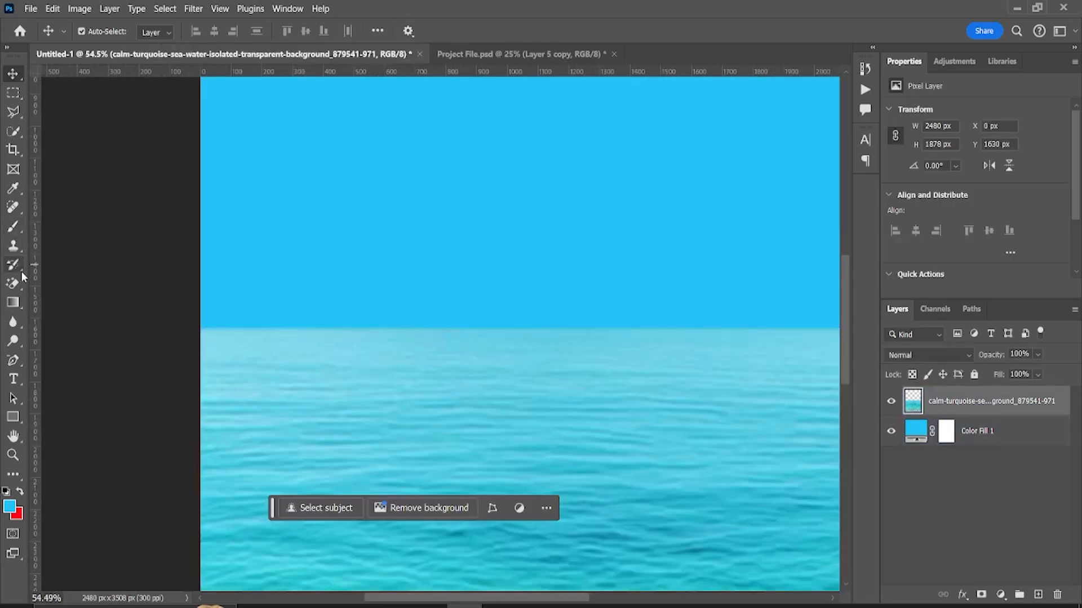
left_click(19, 283)
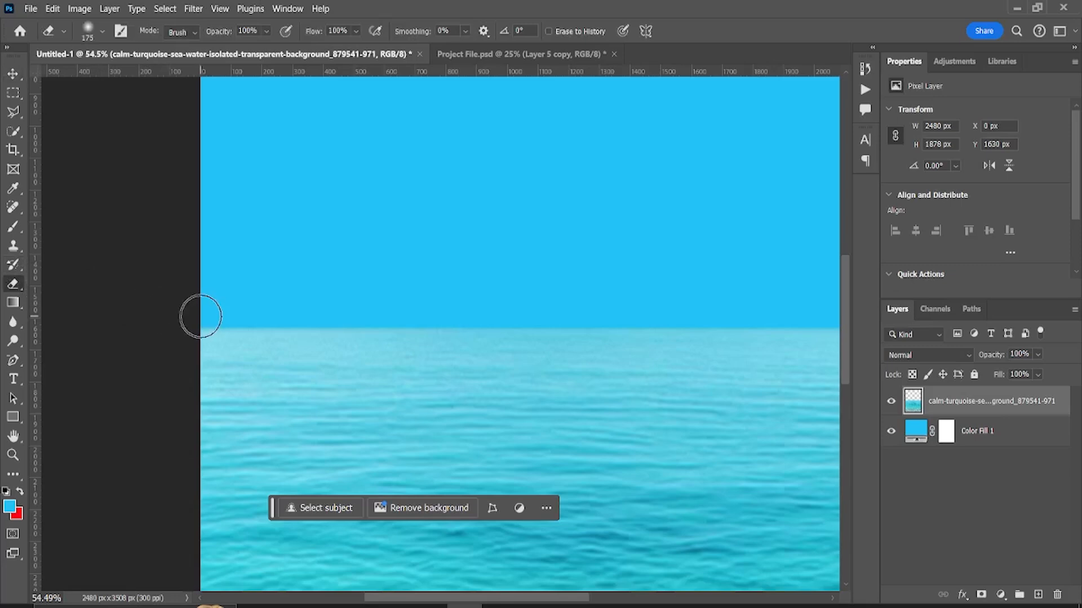
left_click_drag(188, 317, 830, 343)
scroll(841, 343, "right", 9)
scroll(316, 341, "down", 3)
mouse_move(299, 341)
left_mouse_down()
mouse_move(249, 353)
mouse_move(654, 352)
left_mouse_up()
scroll(550, 346, "down", 8)
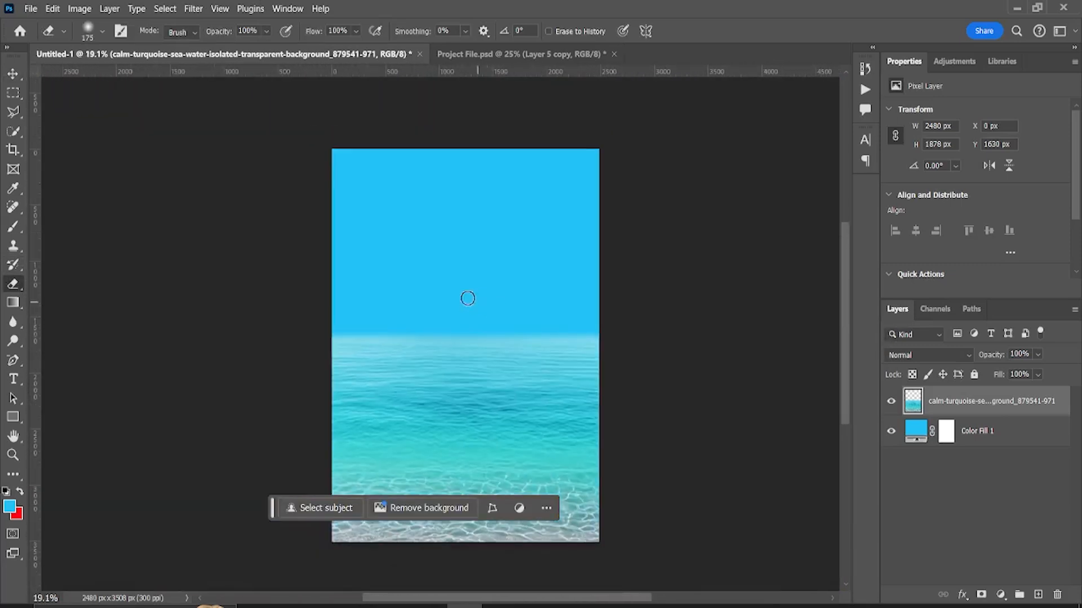
scroll(468, 299, "up", 3)
Place the cloud image 8918187 from the realistic-clouds-isolated (1) folder in Downloads as an embedded object
left_click(30, 9)
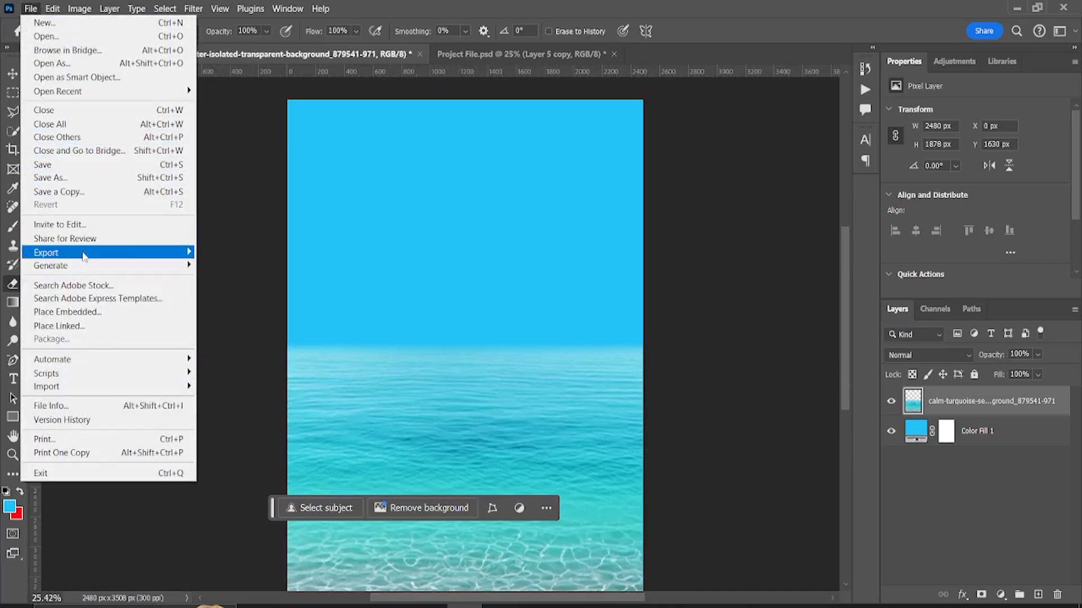
left_click(97, 313)
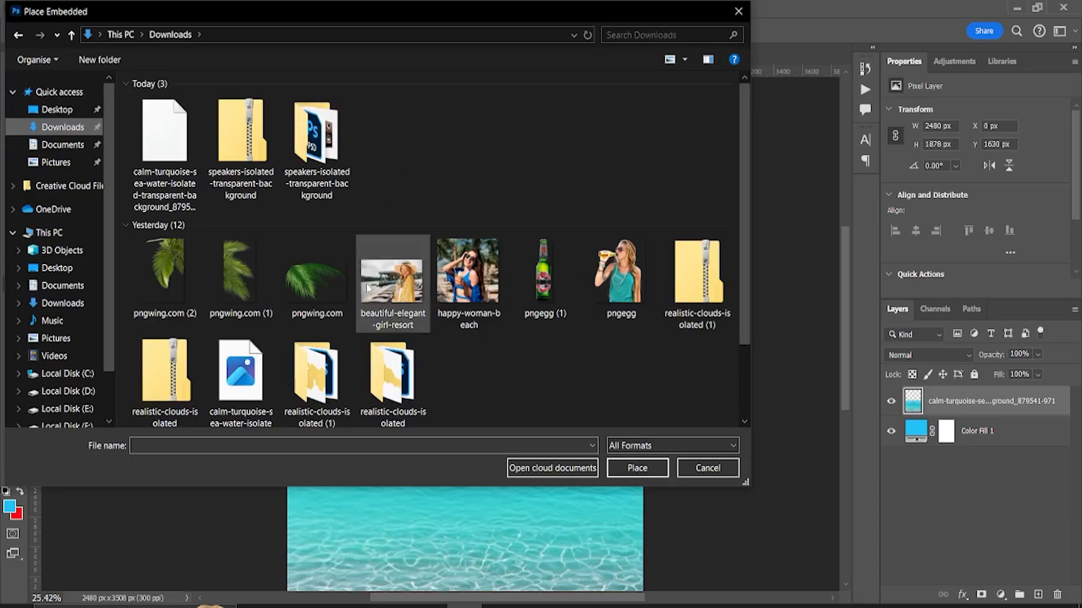
double_click(330, 369)
left_click(243, 130)
left_click_drag(244, 131, 253, 165)
double_click(250, 141)
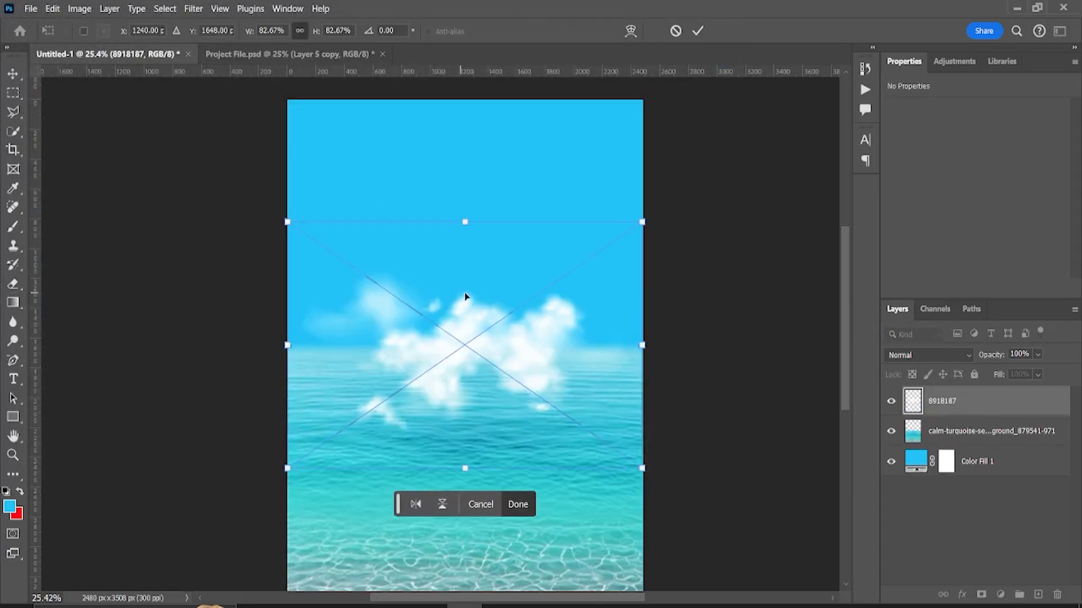
Scale the placed cloud down to about 1493 x 720 px and position it in the right part of the sky above the horizon
left_click_drag(466, 297, 529, 152)
left_click_drag(688, 83, 579, 165)
left_click_drag(535, 226, 629, 224)
key("Return")
key("e")
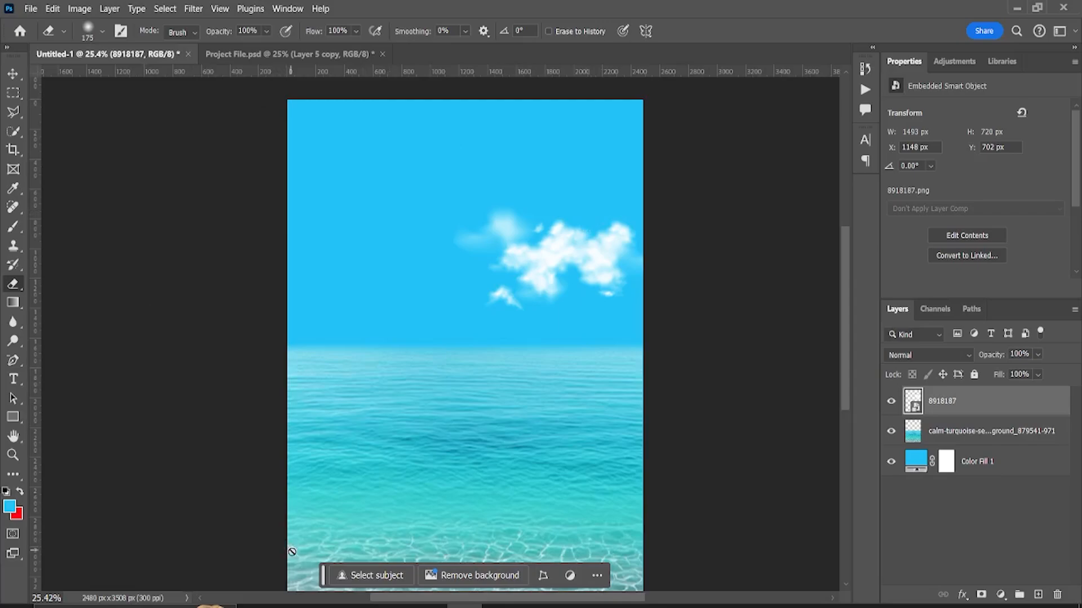
Switch to File Explorer and bring the cloud image 8918198 from the realistic-clouds-isolated folder in Downloads into the Photoshop document
key("alt+Tab")
left_click(79, 185)
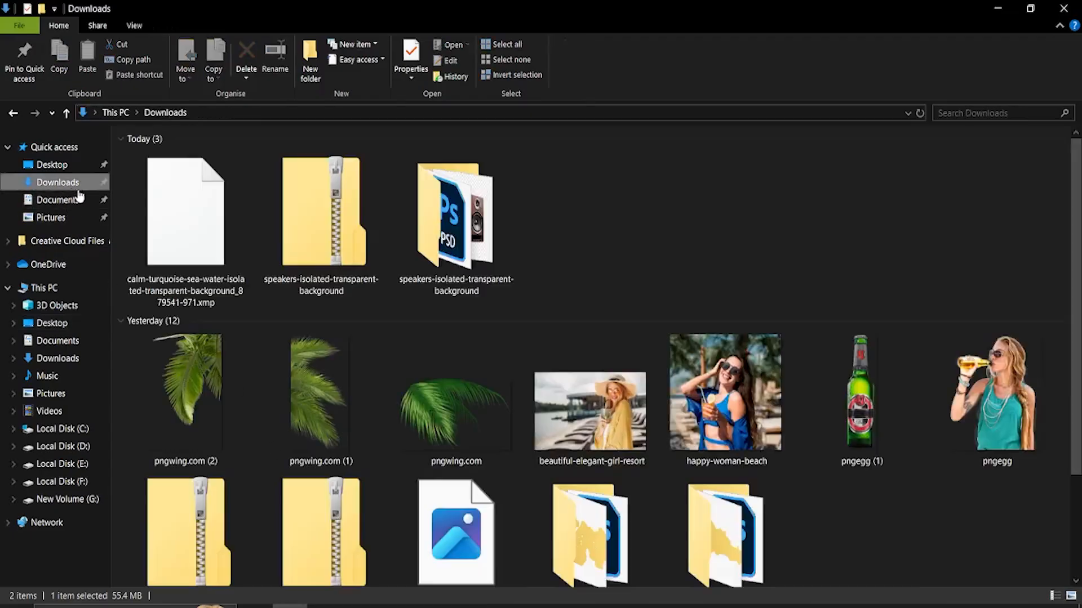
scroll(508, 428, "down", 1)
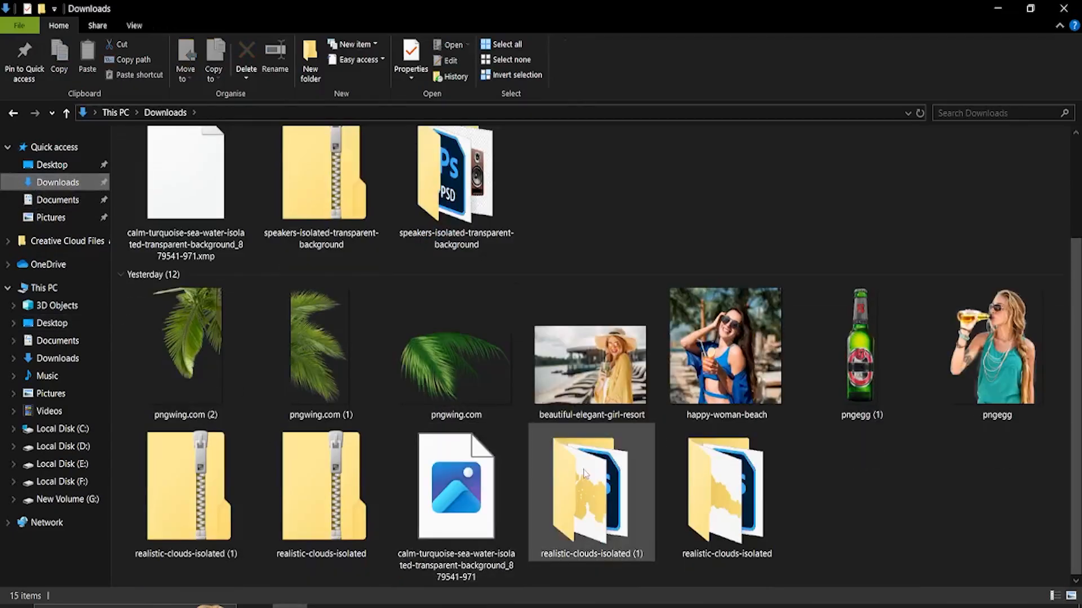
double_click(693, 488)
left_click_drag(239, 179, 318, 309)
Scale the second cloud to about 933 x 332 px and position it in the left part of the sky
left_click_drag(641, 223, 407, 323)
left_click_drag(383, 403, 384, 264)
key("Return")
key("e")
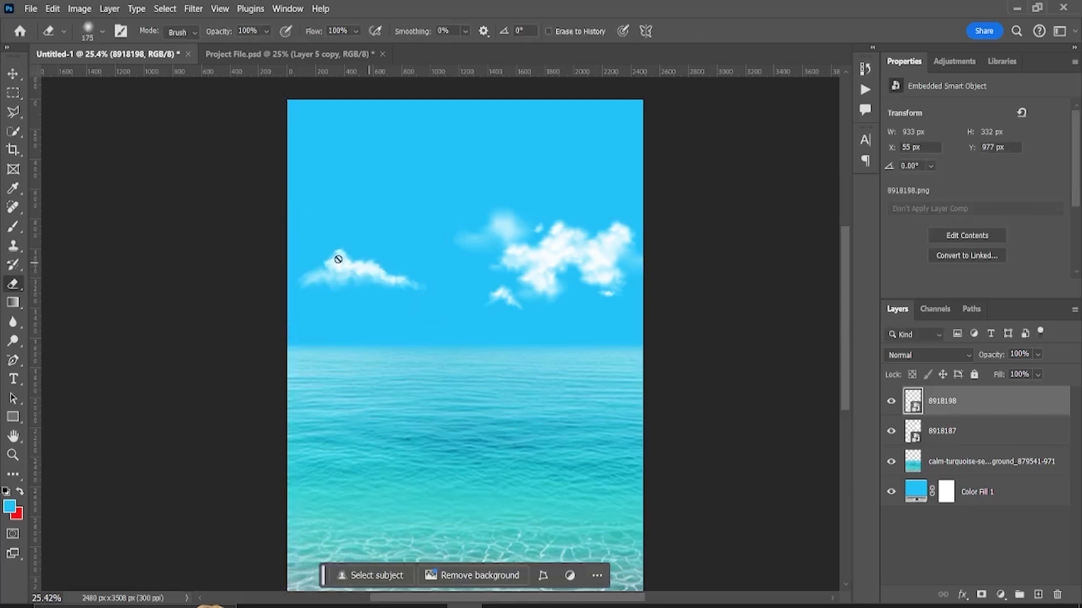
Activate the Gradient tool with the Foreground to Transparent preset
scroll(369, 287, "down", 1)
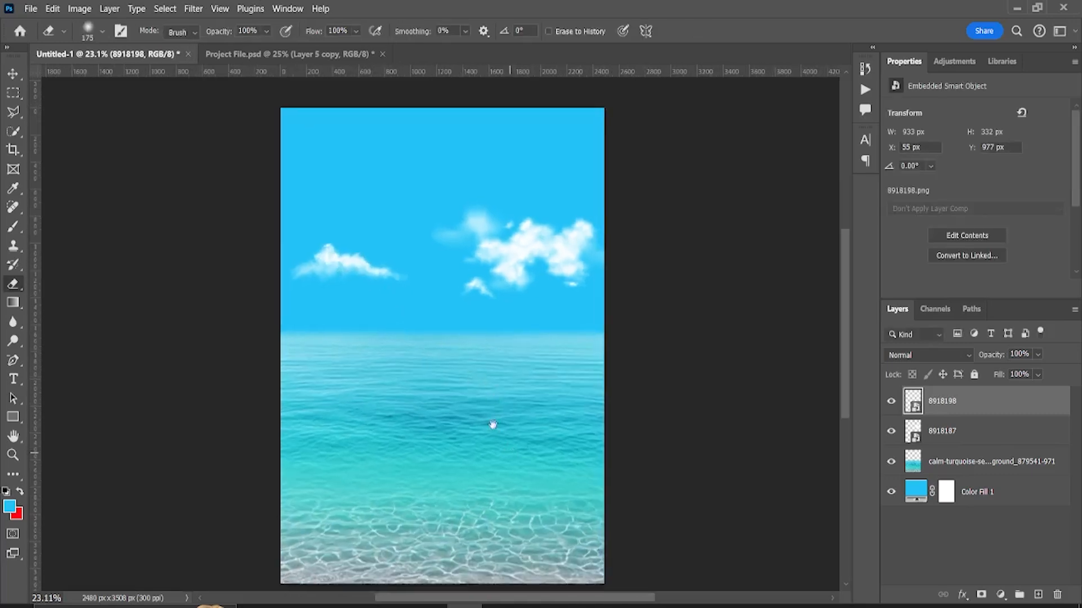
scroll(493, 394, "up", 1)
scroll(366, 318, "up", 1)
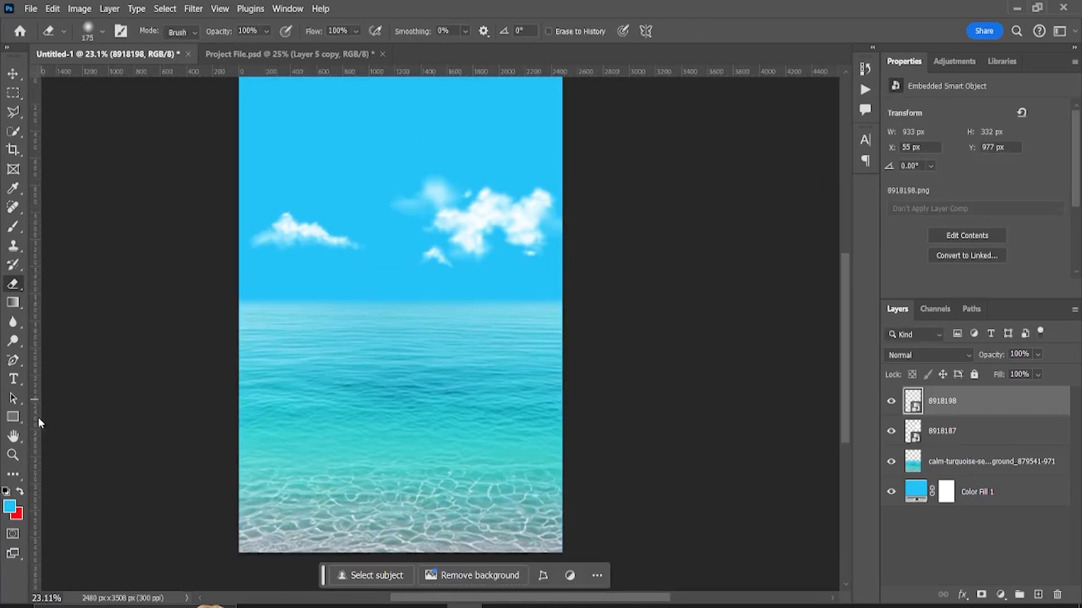
left_click(12, 302)
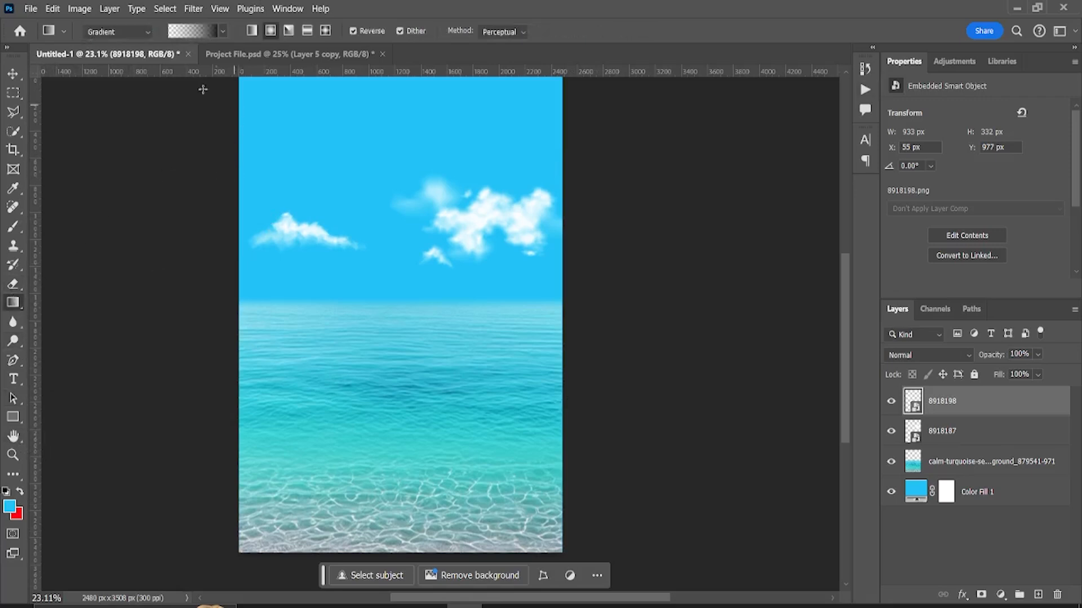
left_click(217, 31)
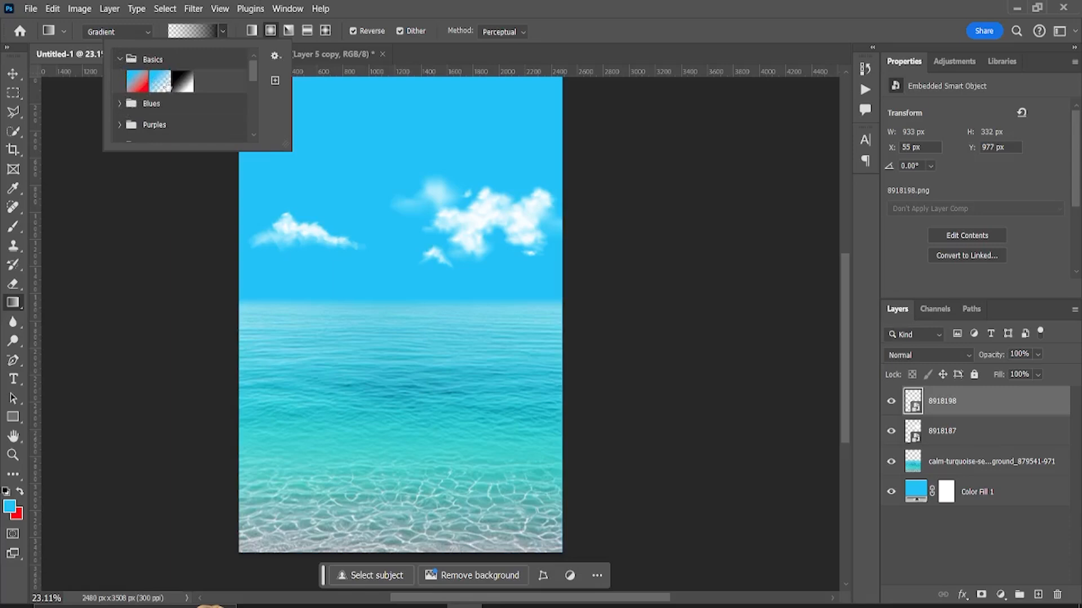
double_click(161, 83)
Try a radial and a linear gradient drawn upward from the bottom edge of the canvas
left_click_drag(396, 554, 396, 326)
key("ctrl+z")
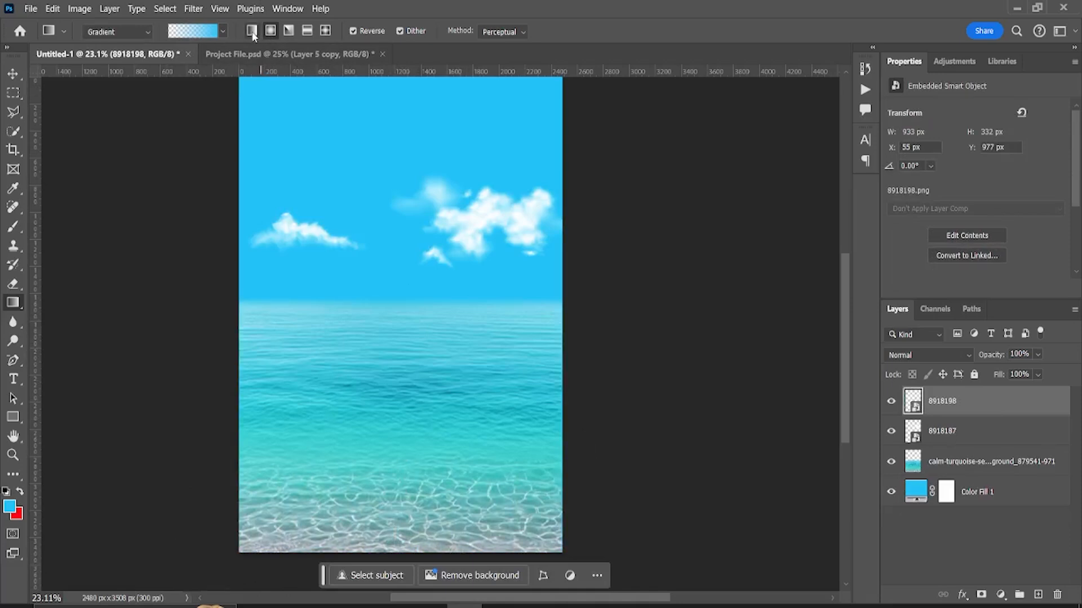
left_click_drag(404, 553, 404, 436)
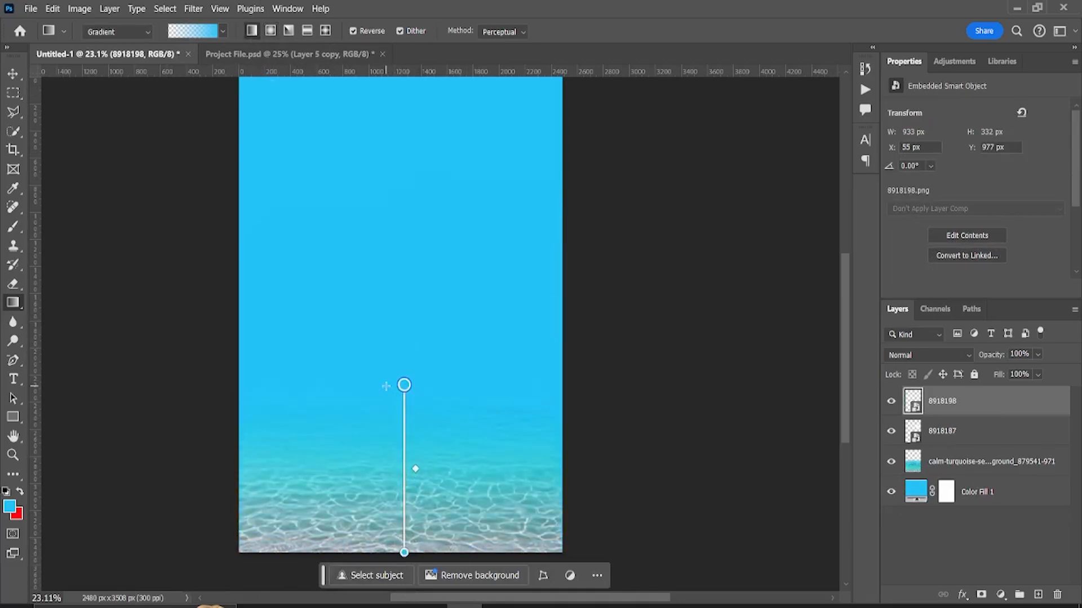
left_click_drag(386, 386, 386, 386)
Draw a linear gradient at -90° from just above the horizon down into the sea, with a scale of about 32%
left_click_drag(386, 267, 393, 484)
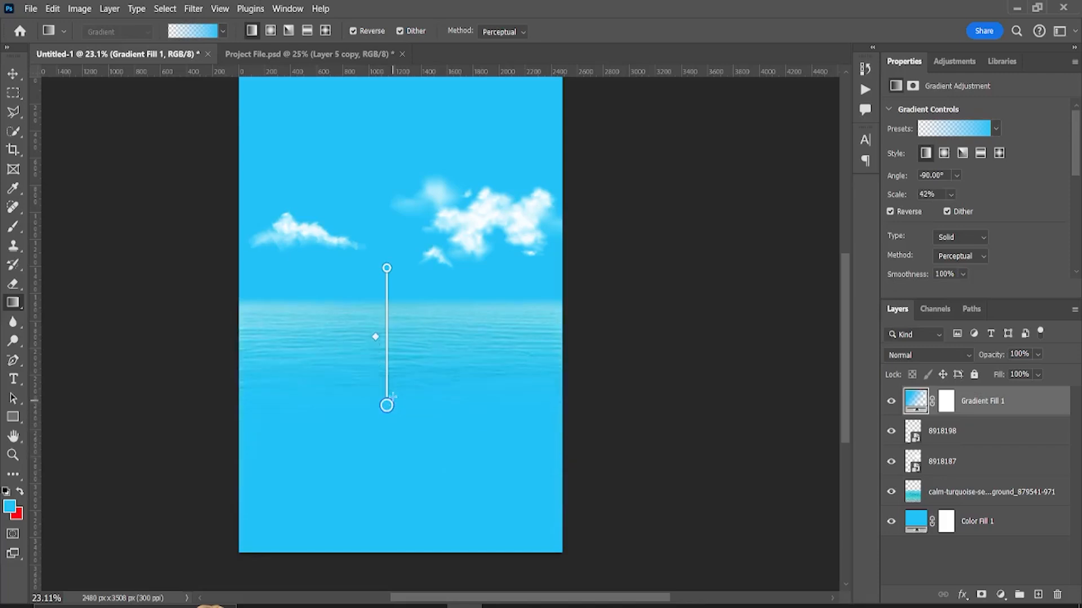
left_click_drag(392, 367, 391, 349)
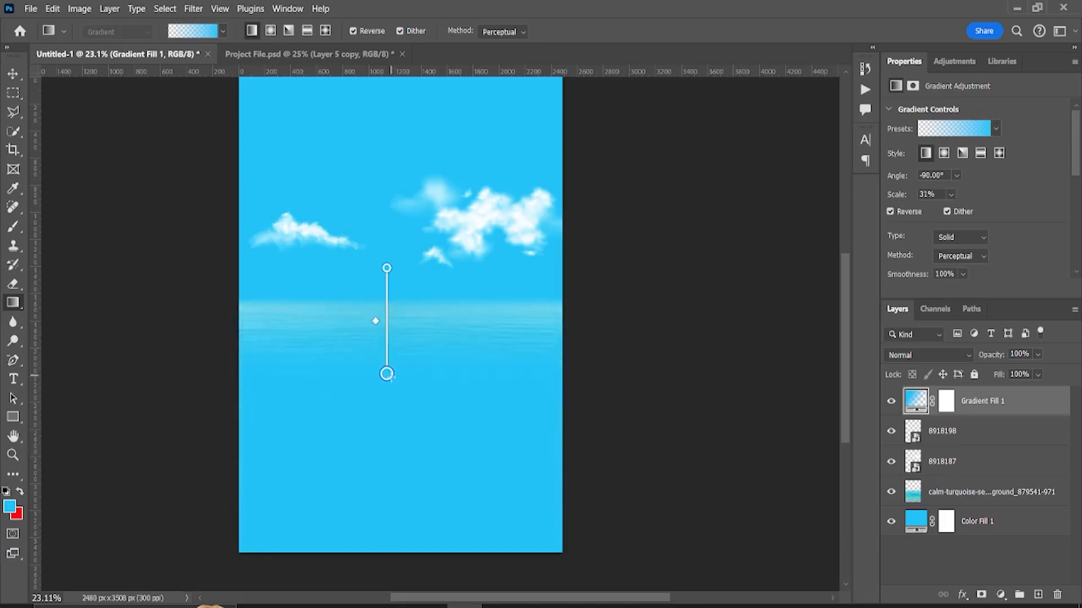
right_click(400, 390)
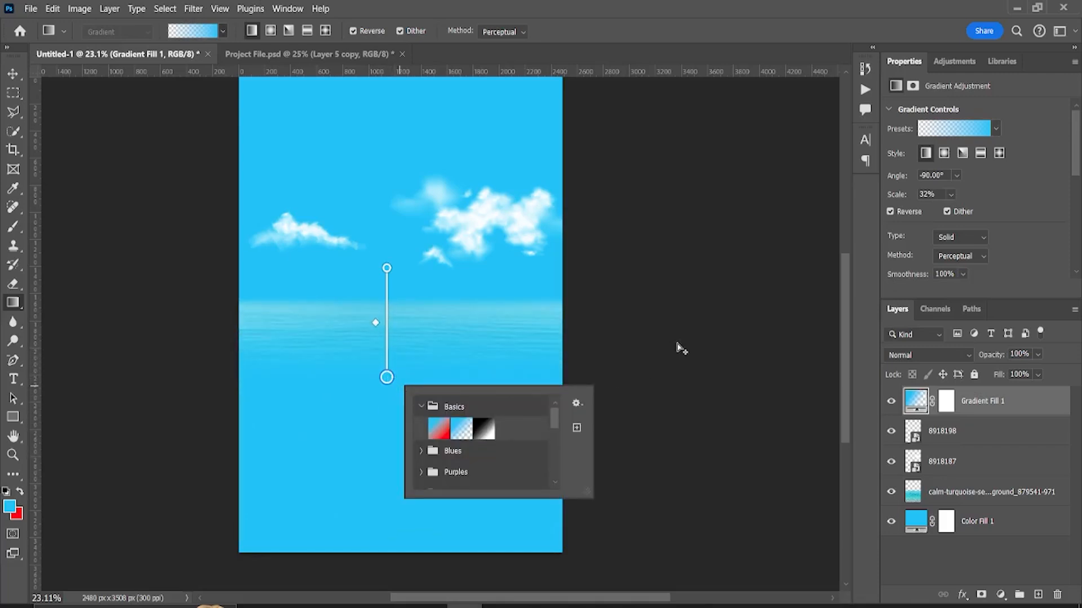
Set the gradient layer's blend mode to Overlay and extend the gradient's upper end into the sky, to about 48% scale
left_click(926, 354)
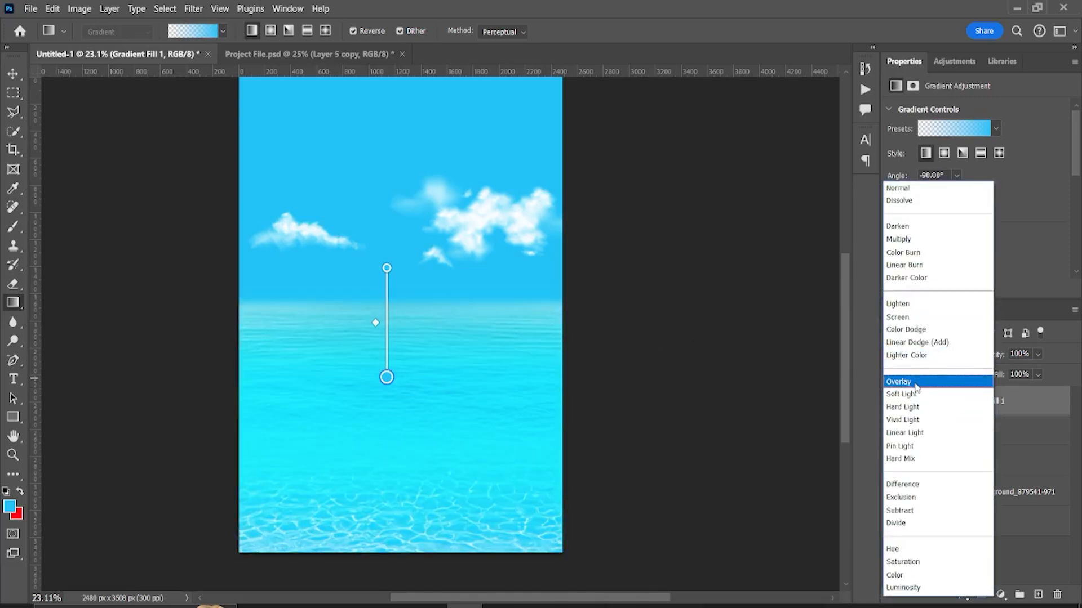
left_click(915, 384)
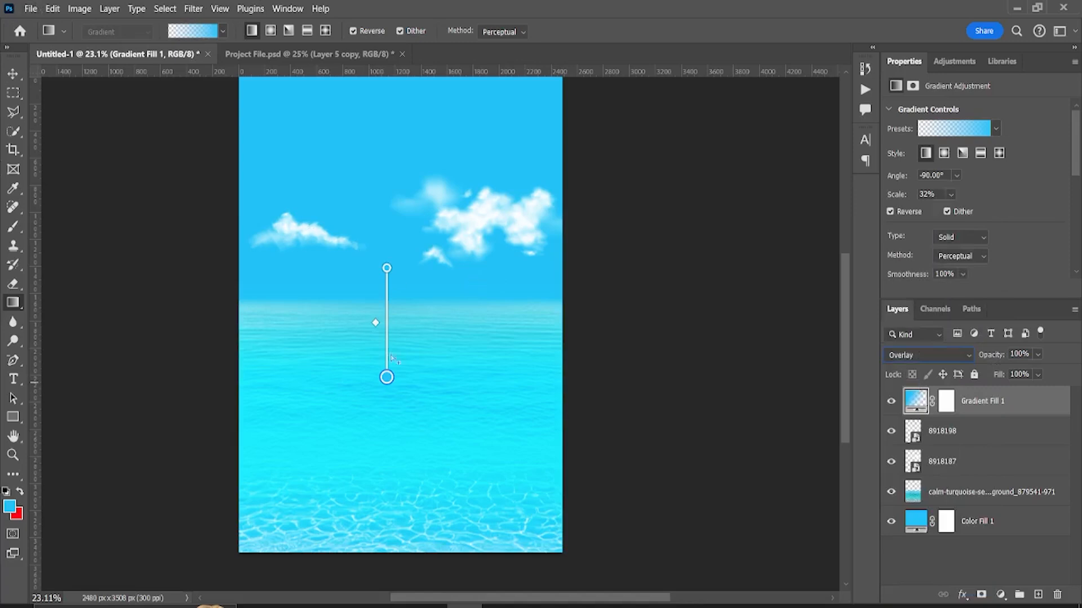
left_click_drag(386, 268, 386, 196)
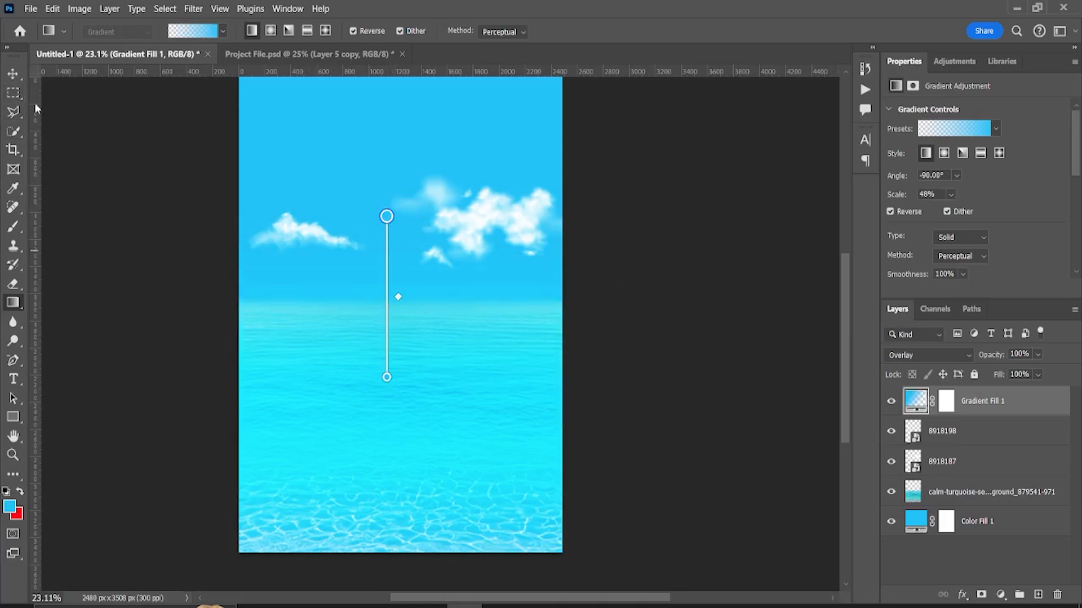
left_click(14, 75)
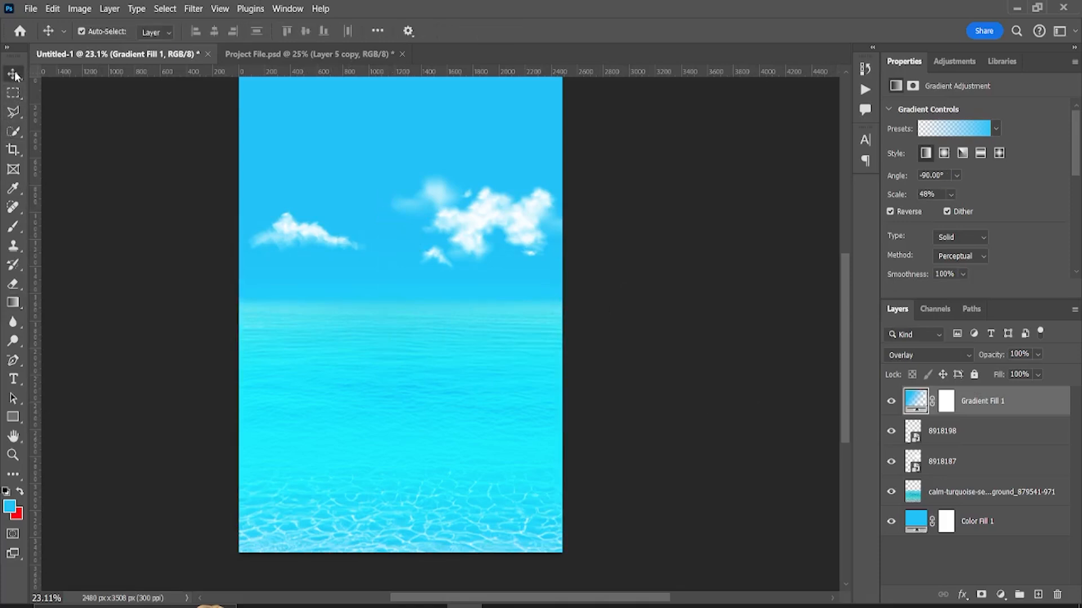
Change the color stop at location 0 of the gradient fill to the deeper blue 1d76fb
double_click(904, 401)
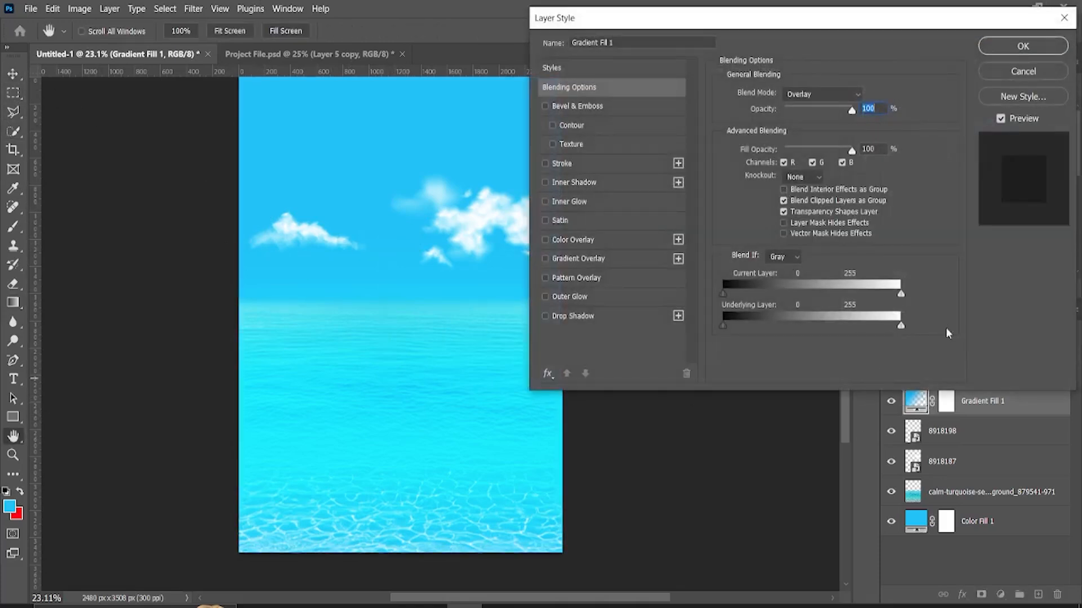
left_click(1019, 70)
double_click(916, 398)
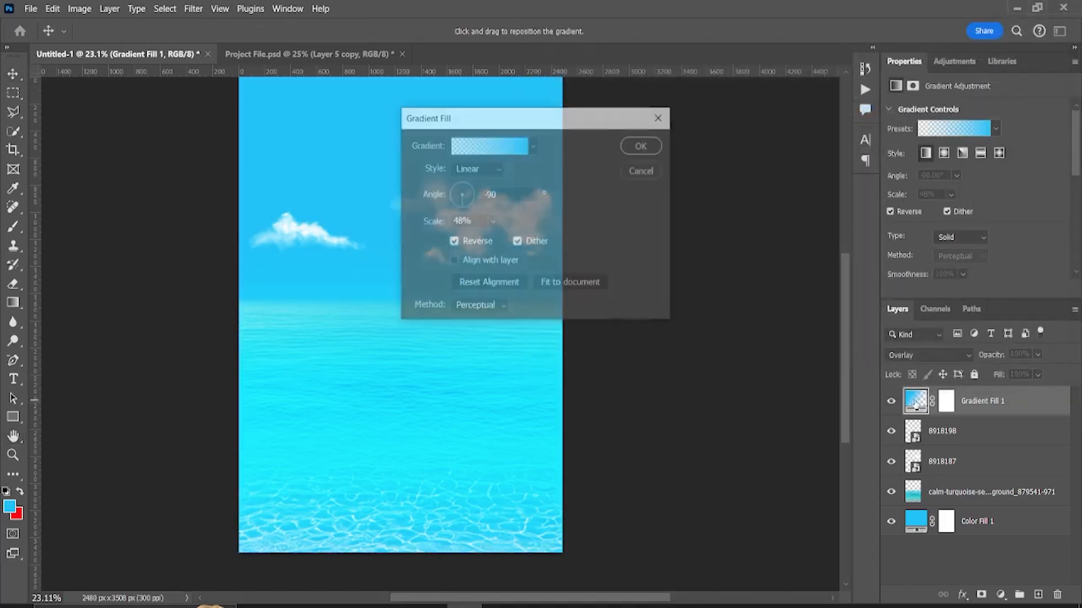
left_click(489, 146)
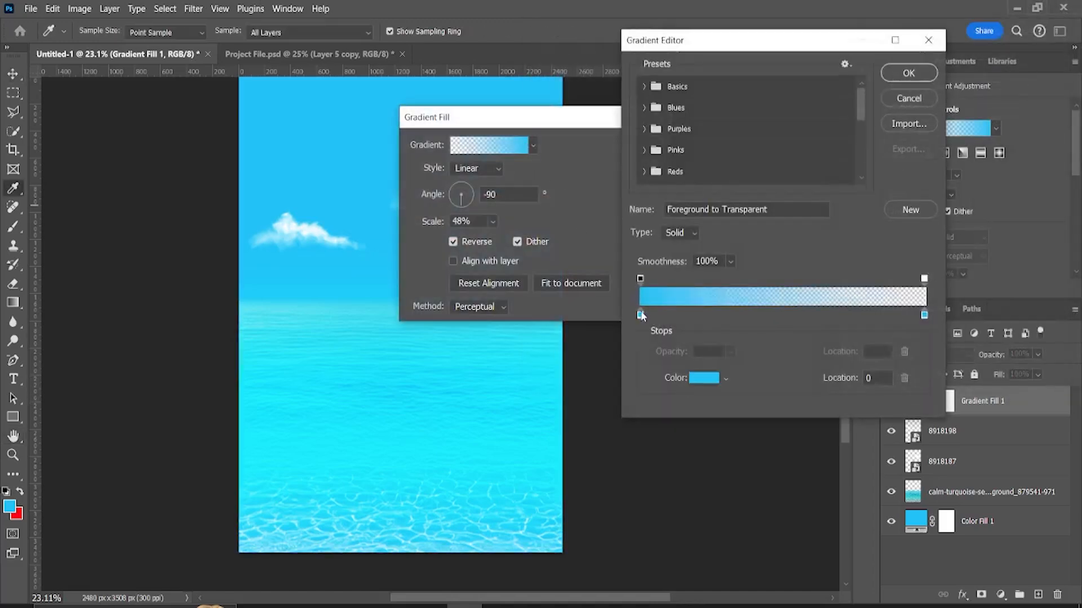
double_click(640, 314)
mouse_move(888, 436)
left_mouse_down()
mouse_move(887, 447)
mouse_move(881, 422)
left_mouse_up()
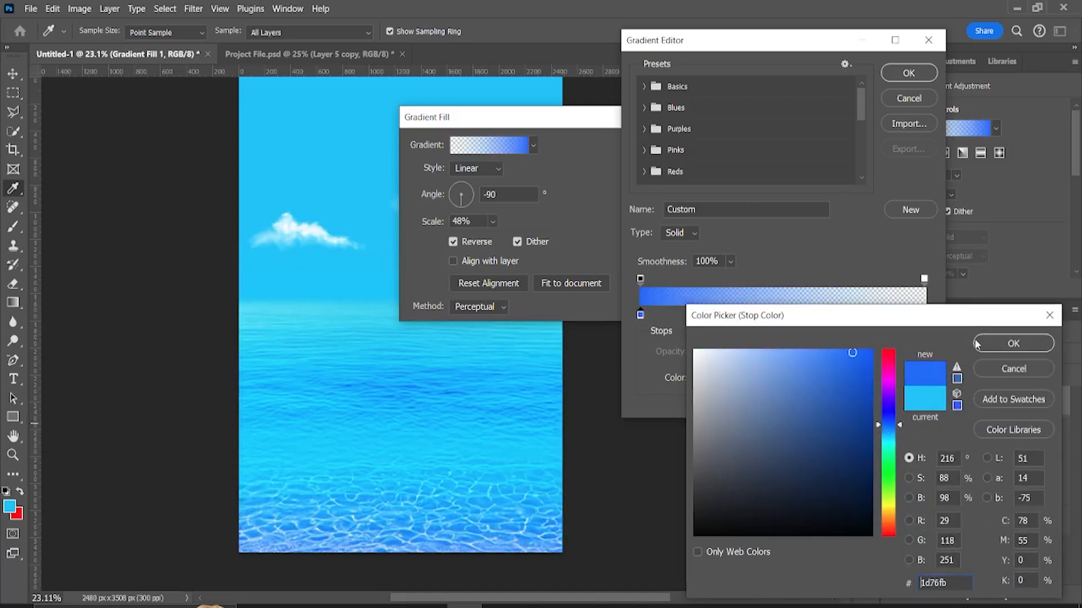
left_click(981, 344)
left_click(893, 75)
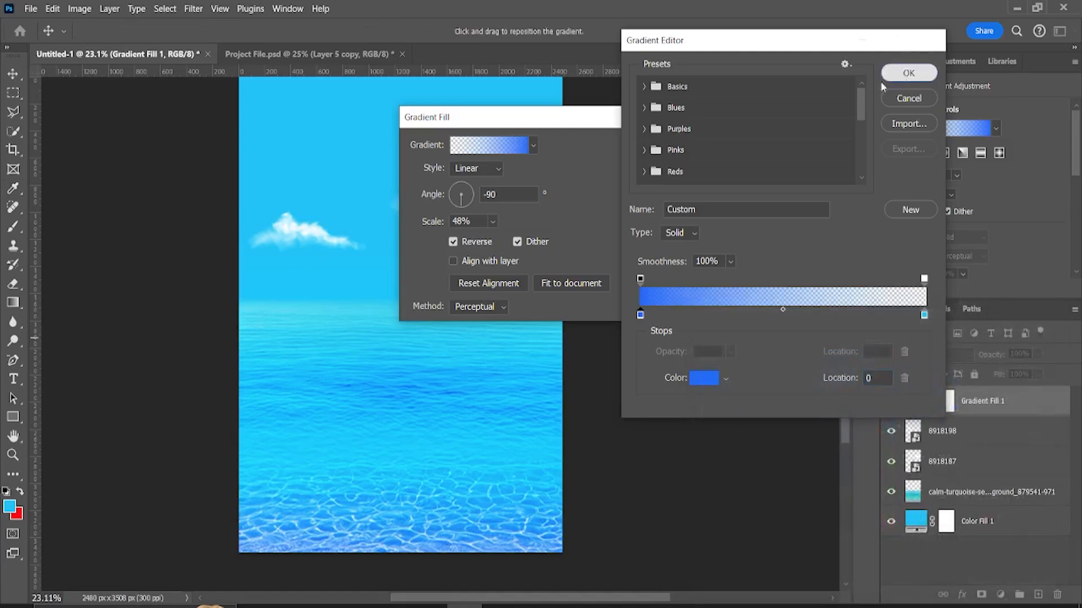
Apply the edited gradient fill to the poster background
left_click(642, 146)
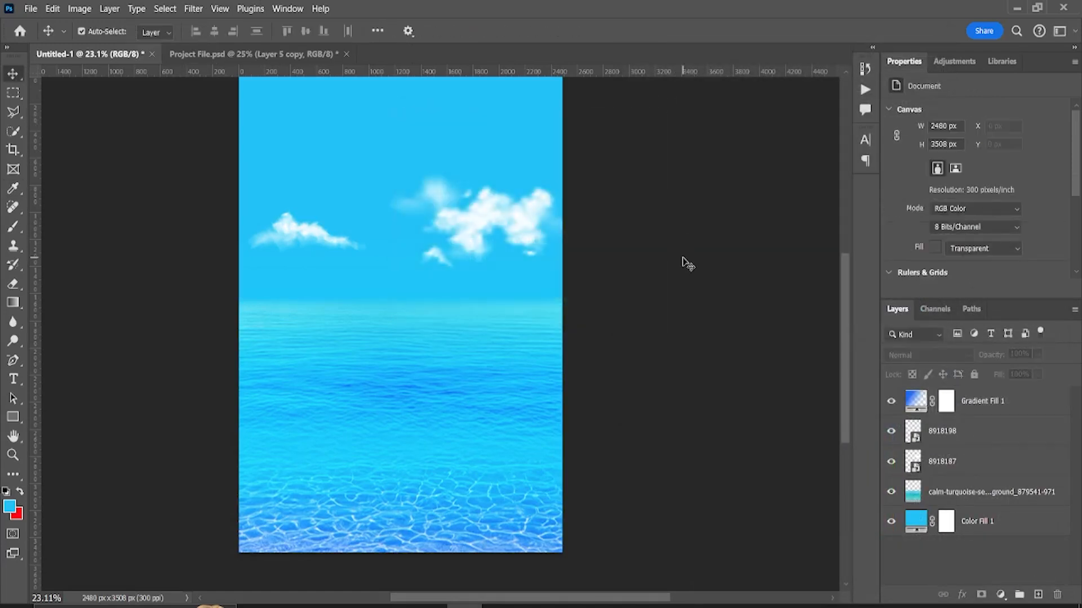
key("ctrl+0")
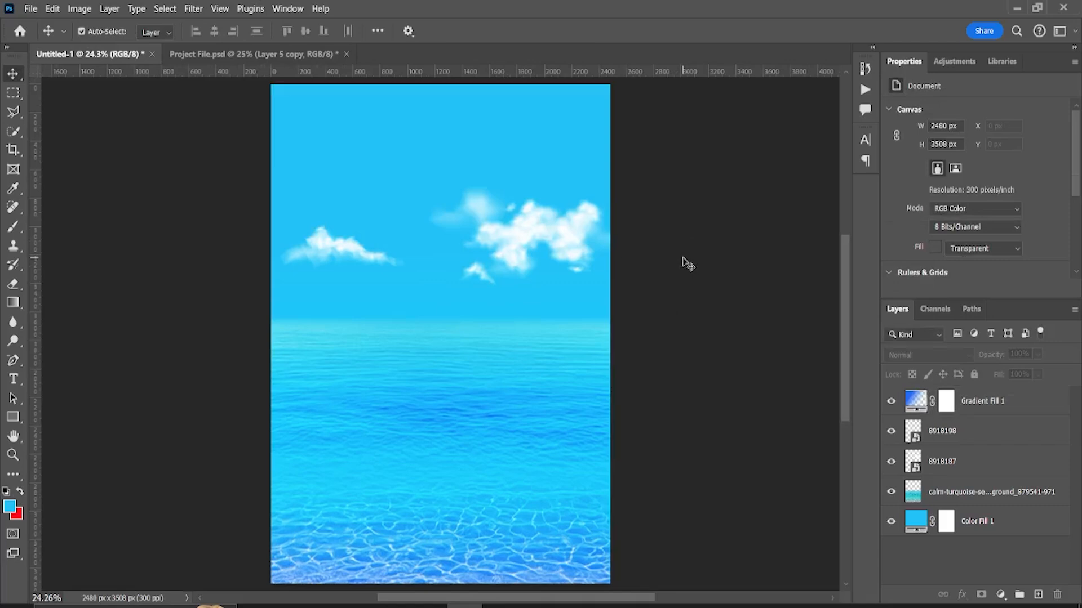
left_click(367, 313)
Open the photo beautiful-elegant-girl-resort.jpg from the Downloads folder as a separate document
left_click(290, 607)
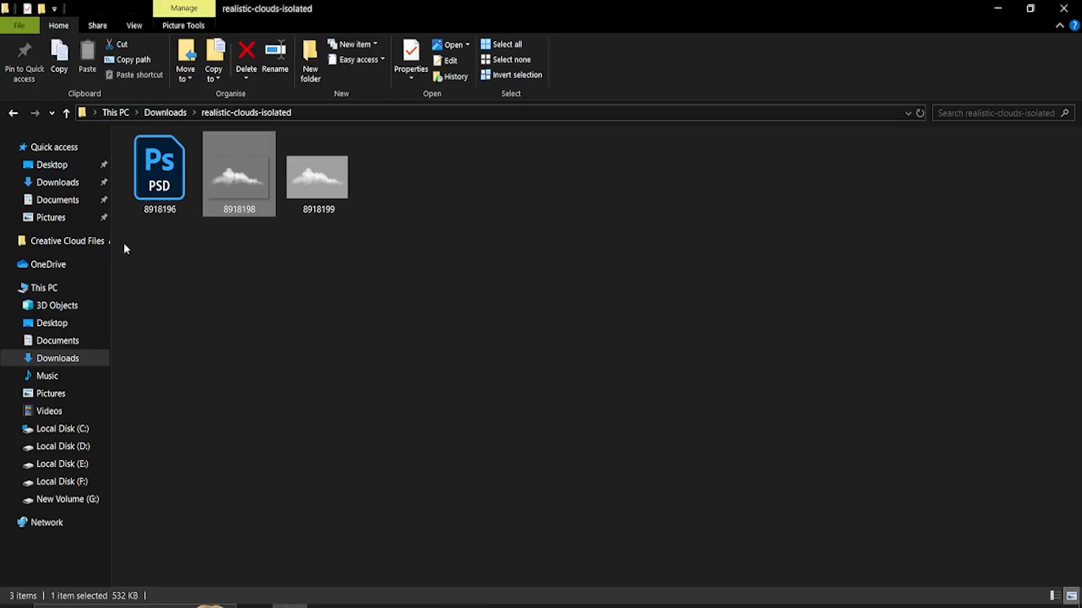
left_click(67, 184)
left_click(616, 385)
left_click_drag(616, 385, 426, 53)
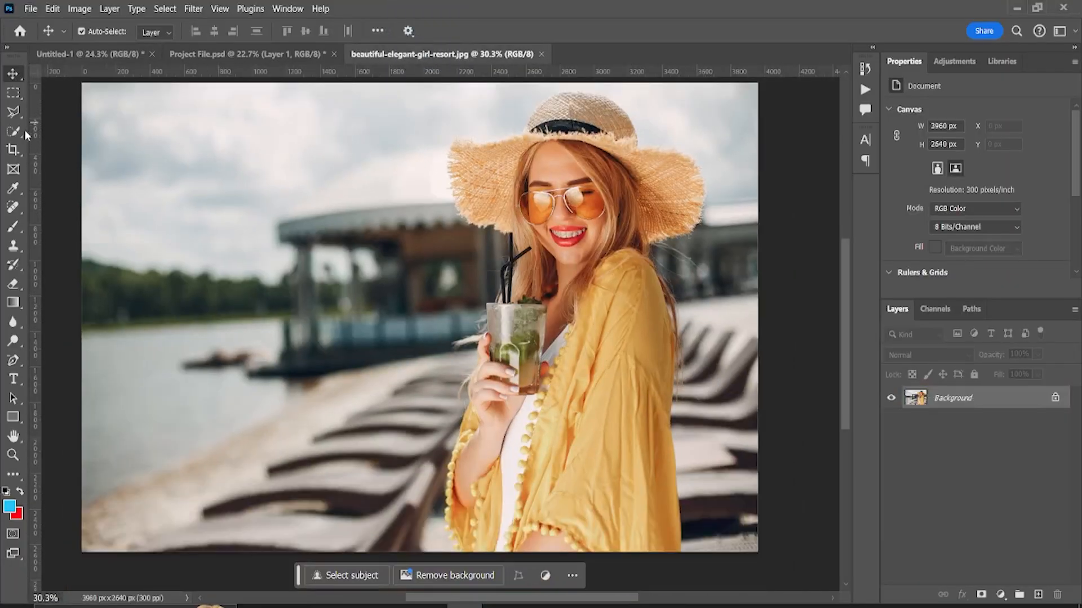
Select the woman with the Object Selection tool using a rectangle about 1806 × 2640 px around her
right_click(19, 133)
left_click(84, 129)
scroll(421, 81, "down", 1)
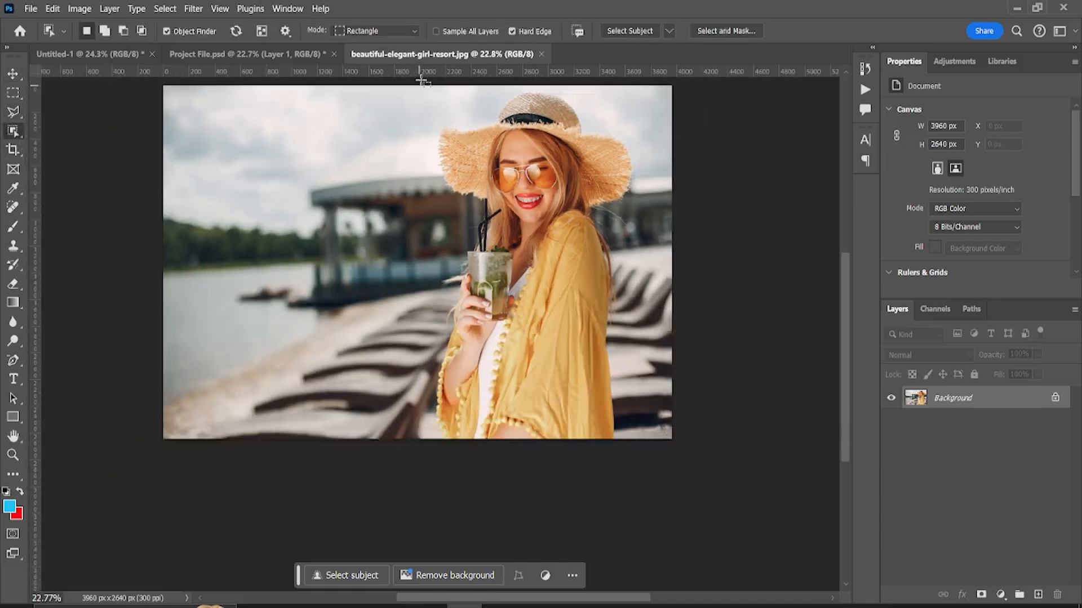
left_click_drag(404, 85, 642, 445)
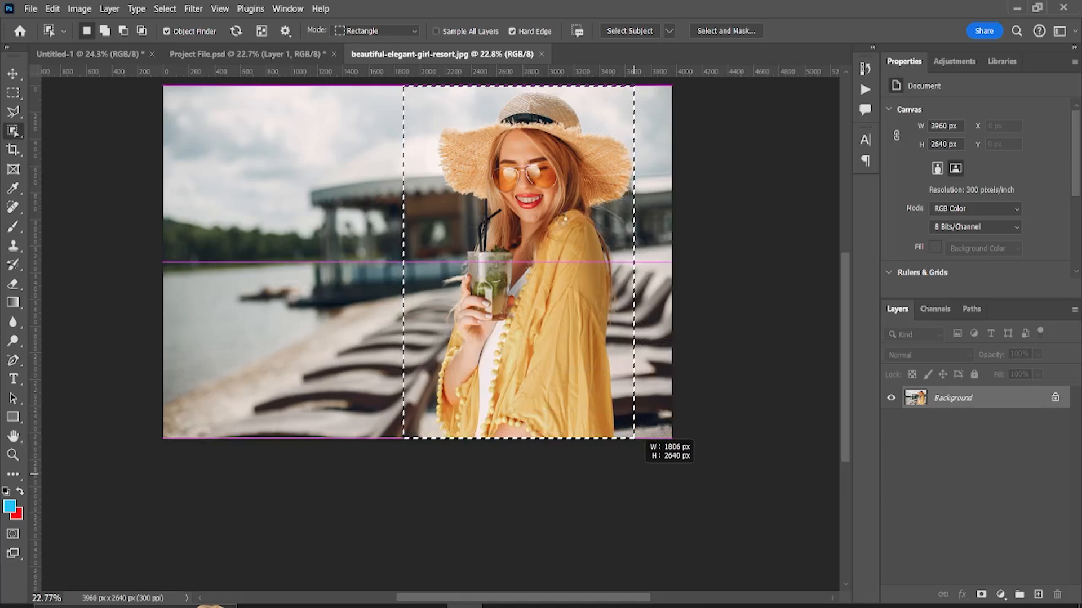
left_click_drag(642, 445, 642, 445)
scroll(406, 155, "up", 3)
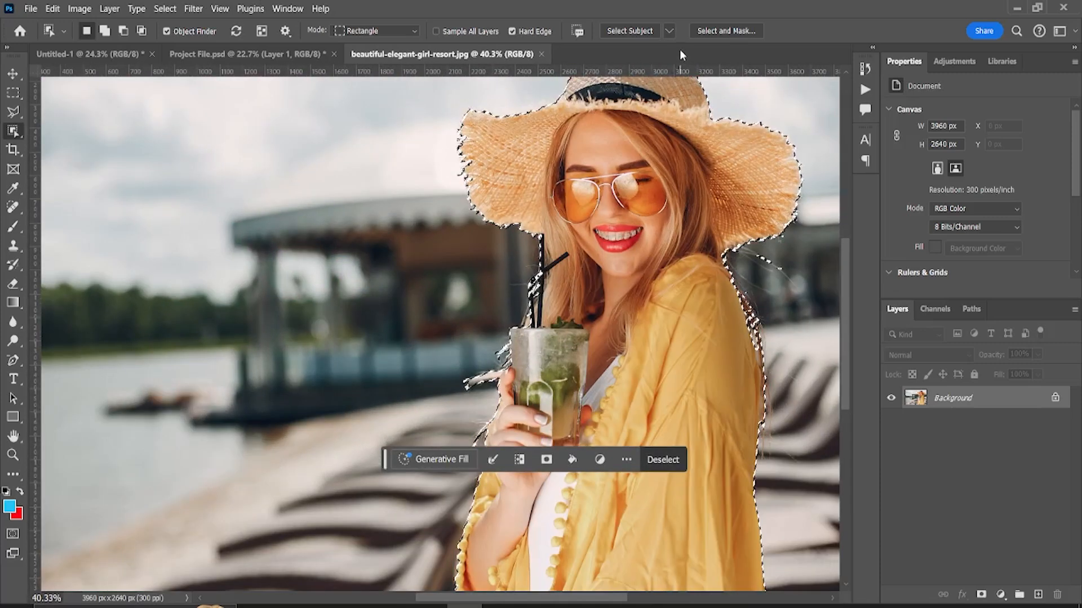
Refine the selection edge around the drinking straws in Select and Mask and apply it
left_click(724, 31)
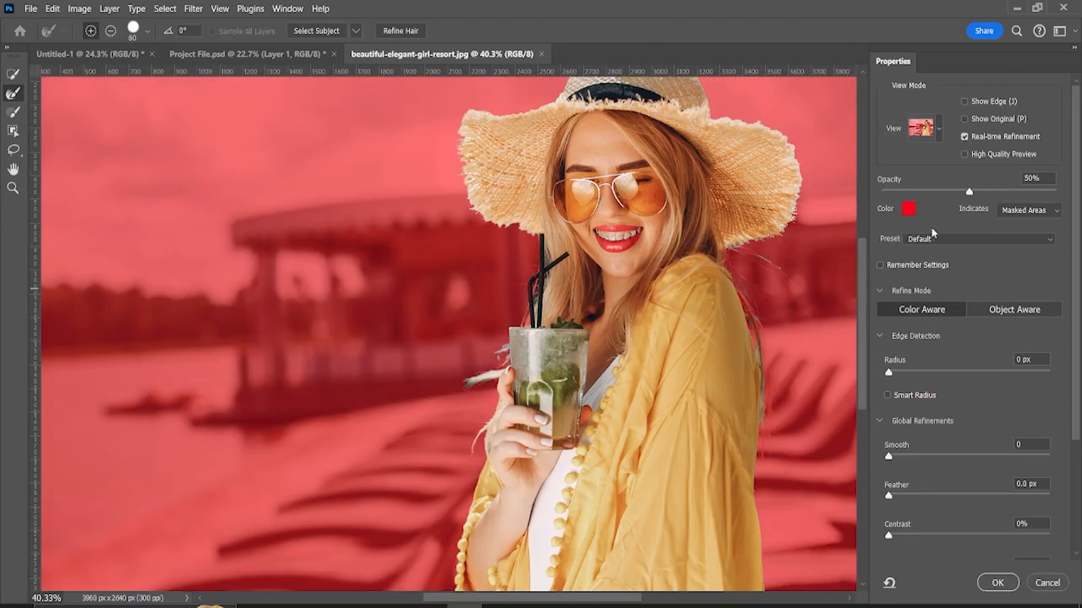
scroll(534, 294, "up", 5)
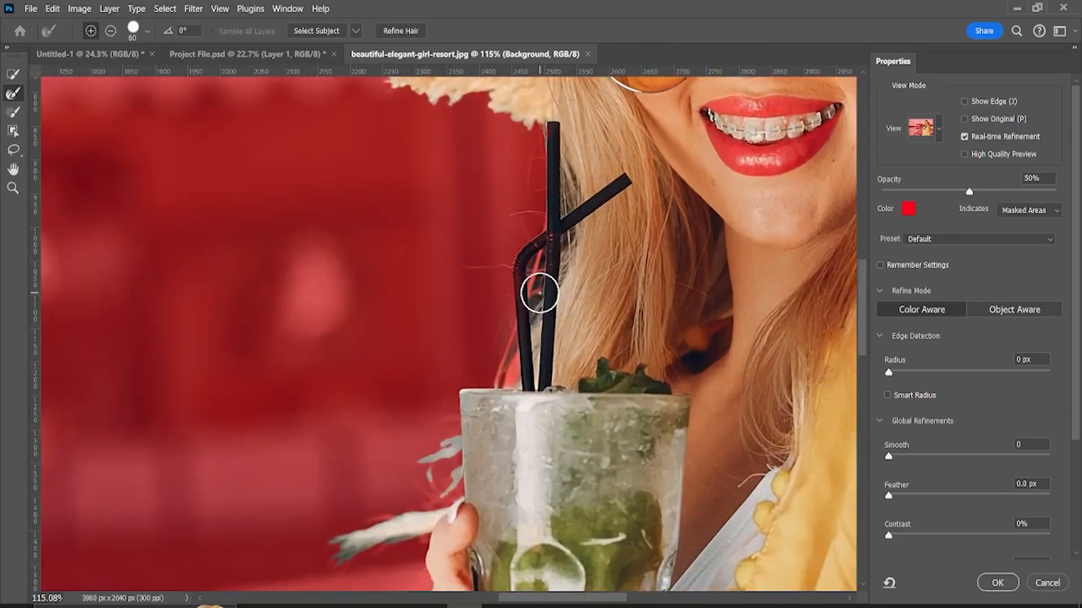
mouse_move(522, 362)
left_mouse_down()
mouse_move(546, 215)
mouse_move(560, 180)
mouse_move(555, 231)
mouse_move(591, 124)
mouse_move(593, 188)
left_mouse_up()
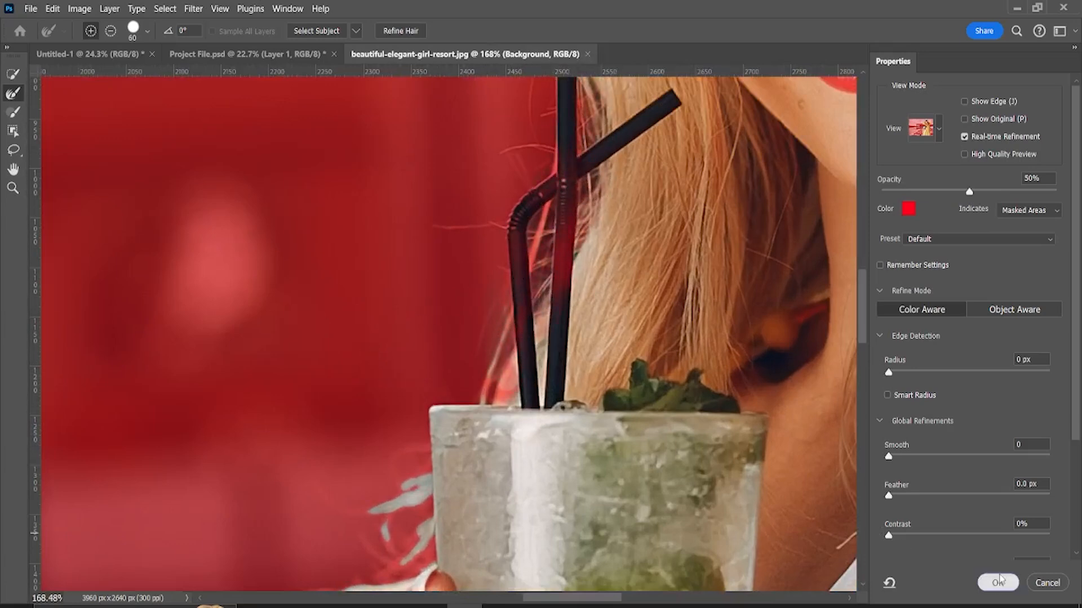
left_click(998, 583)
scroll(725, 336, "down", 4)
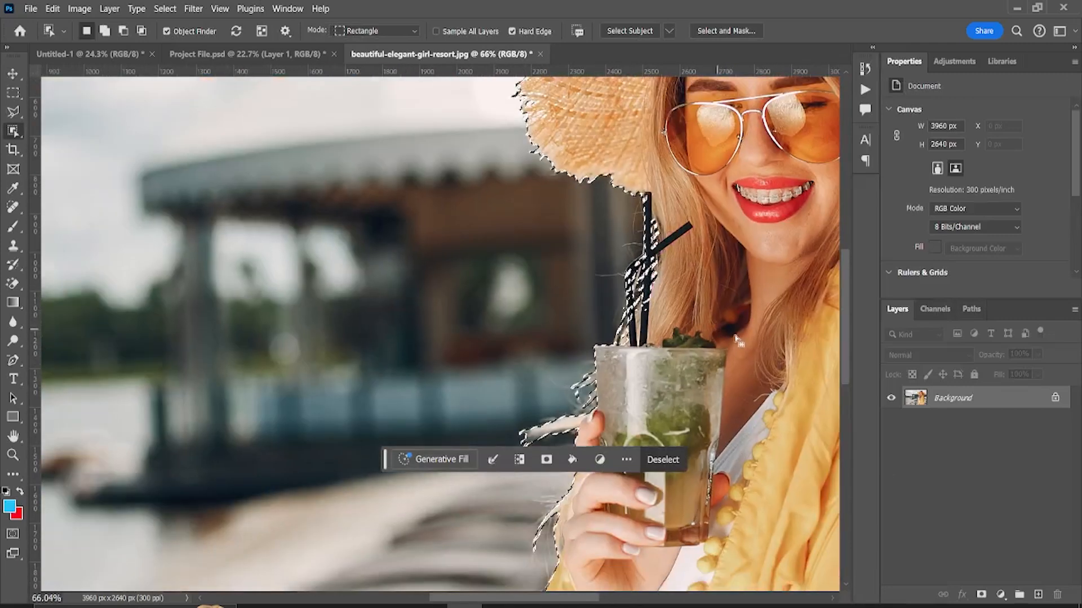
Mask the photo to the selected woman and bring the cut-out into the Untitled-1 poster document
scroll(725, 337, "down", 3)
left_click(980, 594)
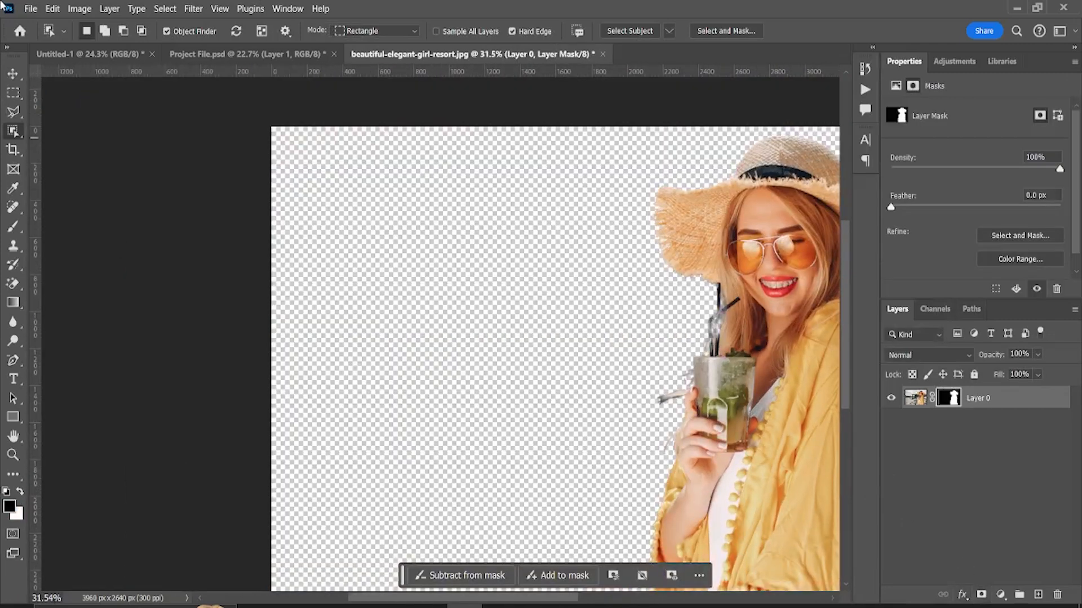
left_click(13, 72)
left_click_drag(714, 191, 94, 45)
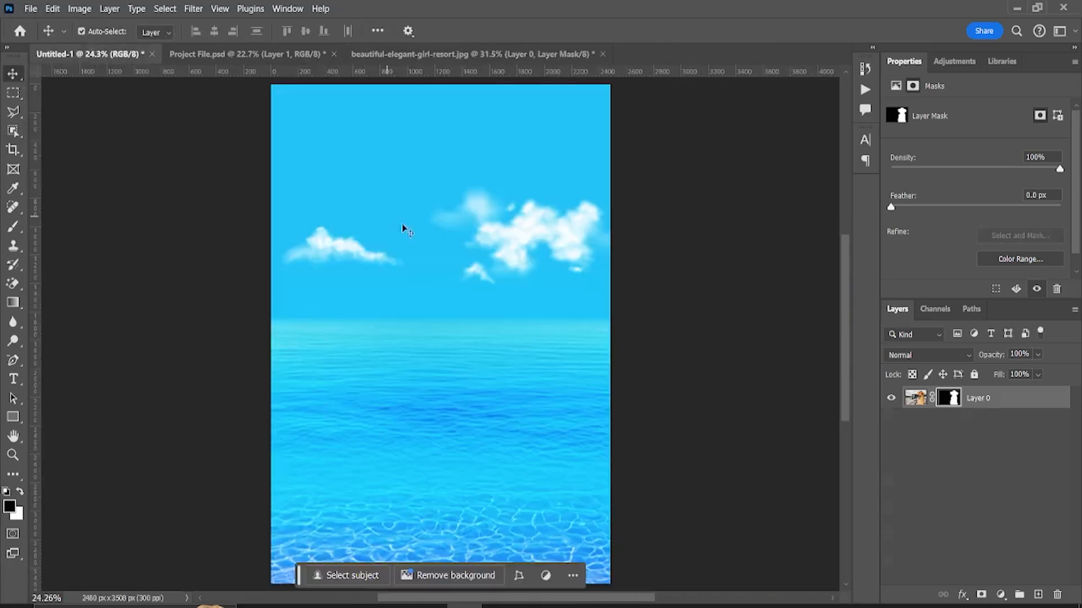
left_click_drag(397, 224, 406, 225)
Scale the woman's cut-out to about 59% and place her over the horizon
key("ctrl+t")
left_click_drag(599, 250, 471, 322)
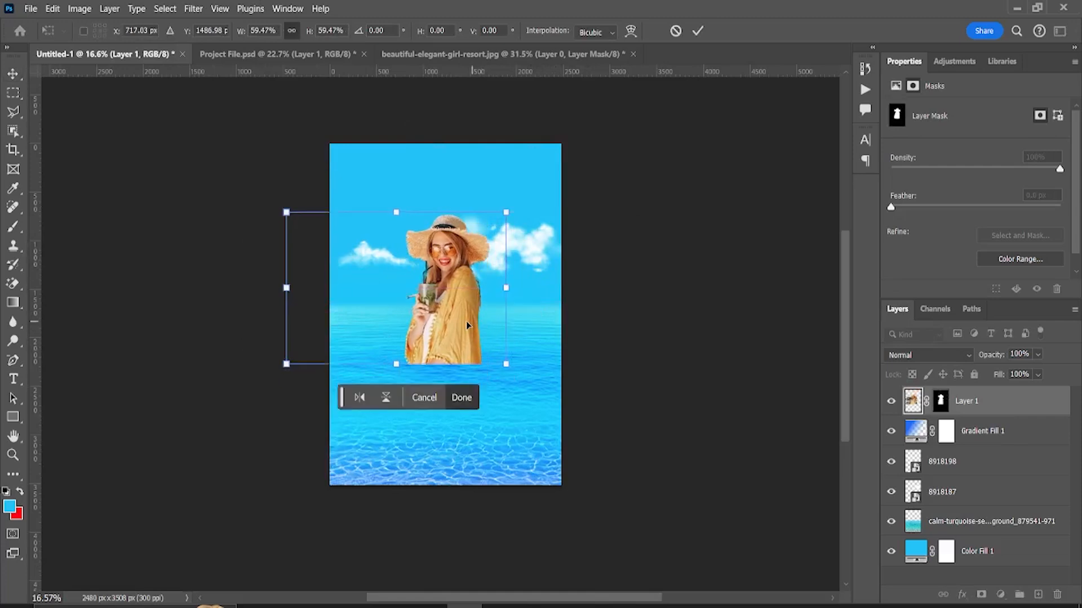
key("Return")
scroll(465, 321, "up", 3)
Enlarge the woman's cut-out to about 2858 × 1906 px and shift it slightly up
key("ctrl+t")
scroll(480, 305, "down", 5)
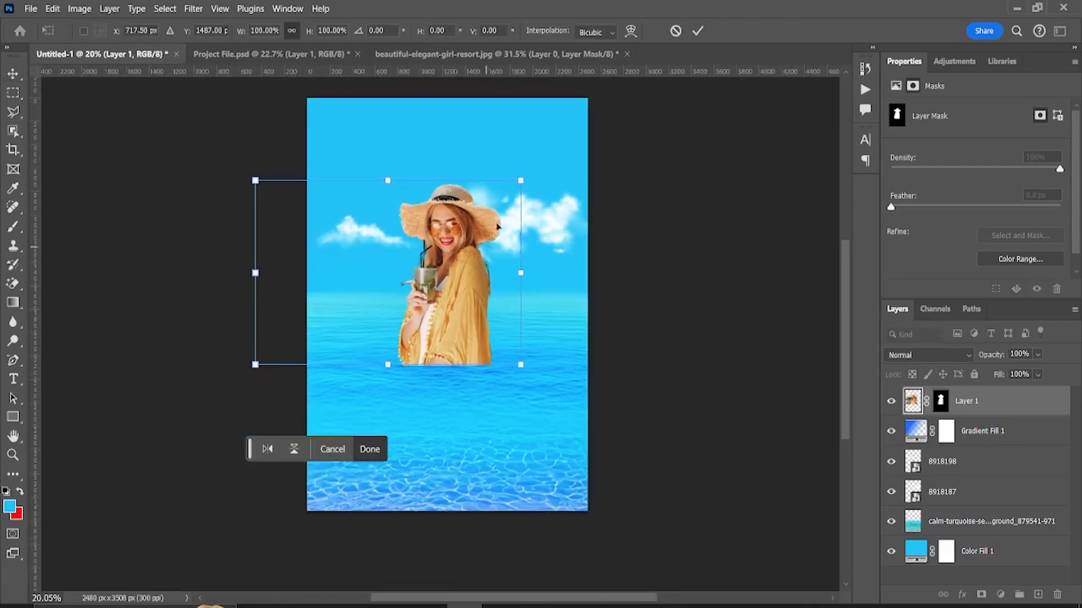
left_click_drag(521, 179, 549, 162)
left_click_drag(495, 260, 480, 249)
key("Return")
Hide the woman's layer and place the bottle image pngegg (1) on the poster
scroll(479, 251, "up", 2)
left_click(891, 401)
scroll(419, 314, "up", 3)
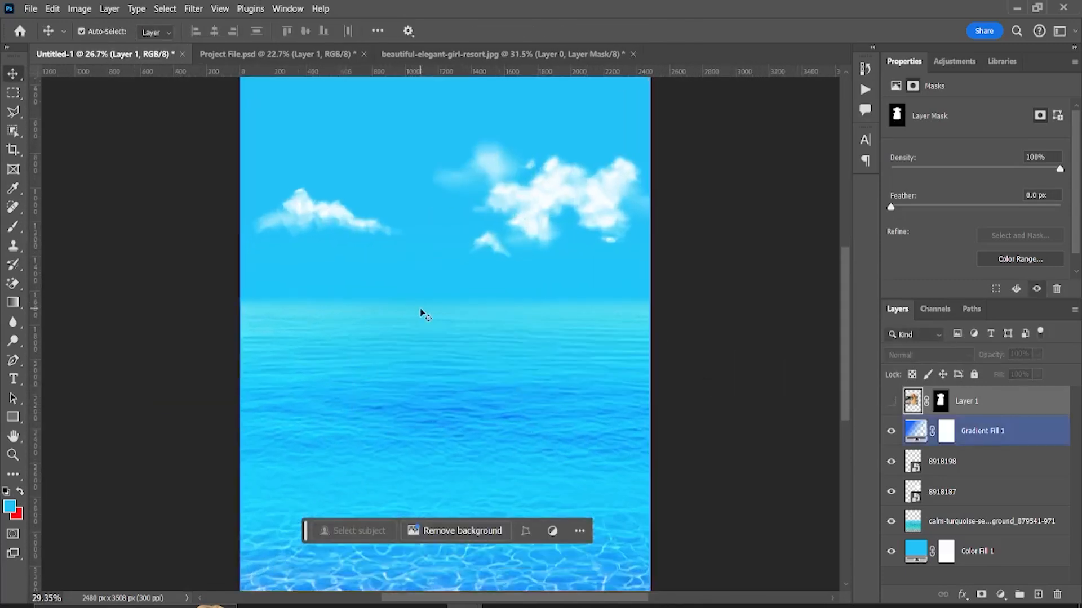
scroll(419, 320, "down", 2)
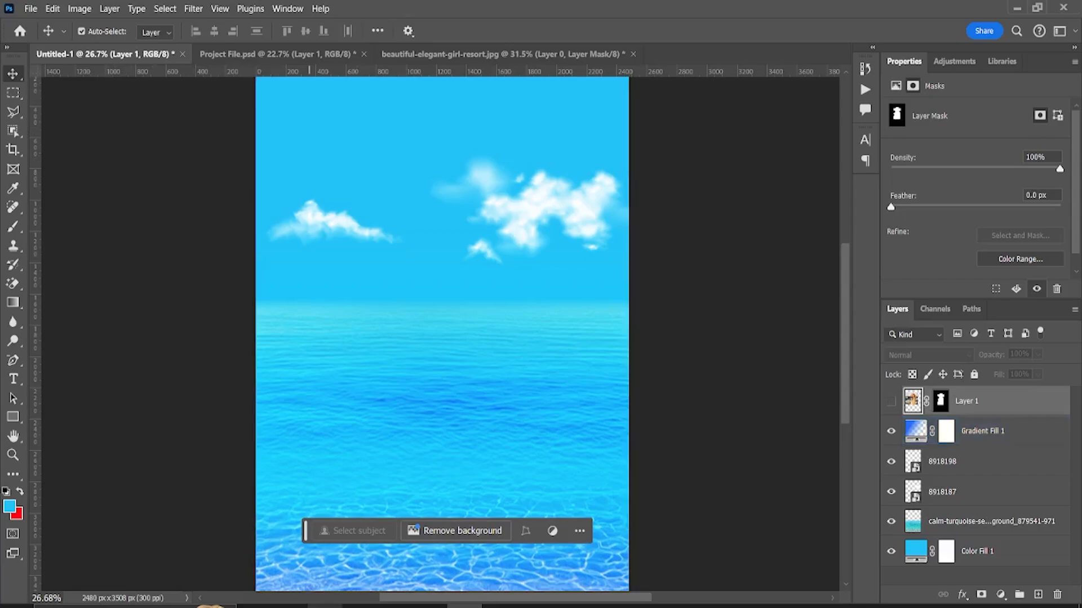
left_click(291, 606)
left_click_drag(849, 349, 519, 447)
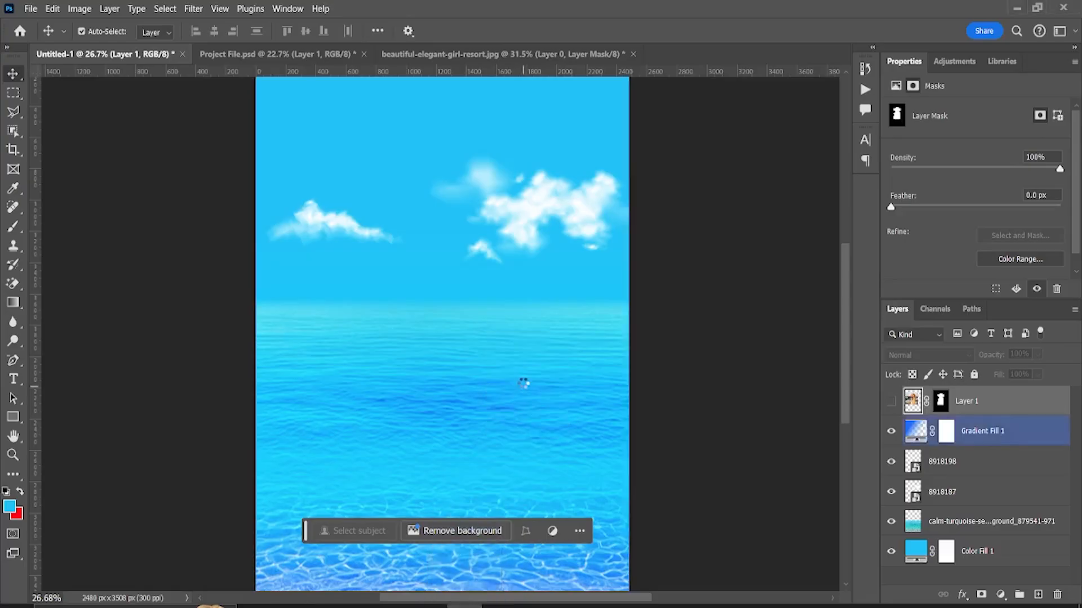
Tilt the bottle about 17.8° clockwise, scale it to about 961 × 2044 px and position it right of the poster's centre
left_click_drag(544, 182, 614, 255)
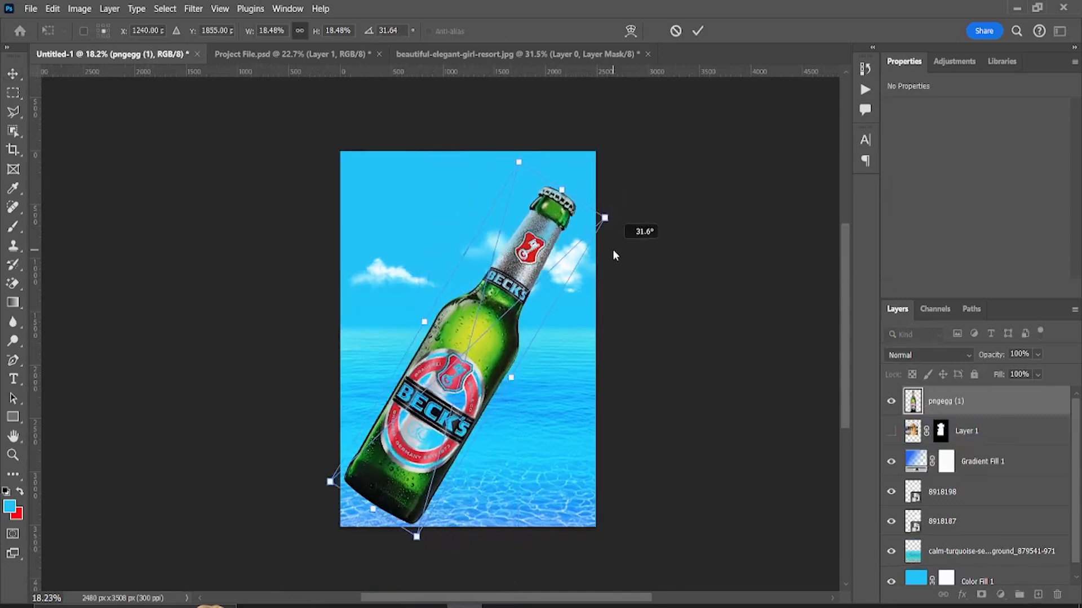
left_click_drag(605, 217, 505, 271)
left_click_drag(595, 331, 595, 299)
left_click_drag(529, 270, 521, 262)
left_click_drag(475, 301, 573, 226)
key("Return")
left_click_drag(519, 324, 471, 324)
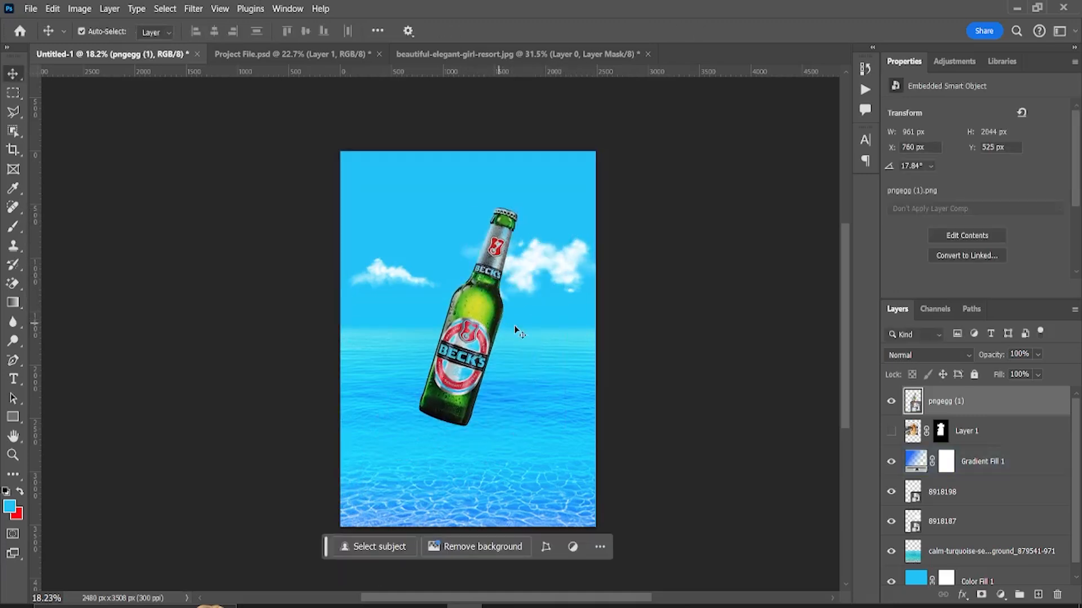
key("ctrl+z")
Duplicate the bottle layer and place the horizontally flipped copy to the left of the original
right_click(1011, 421)
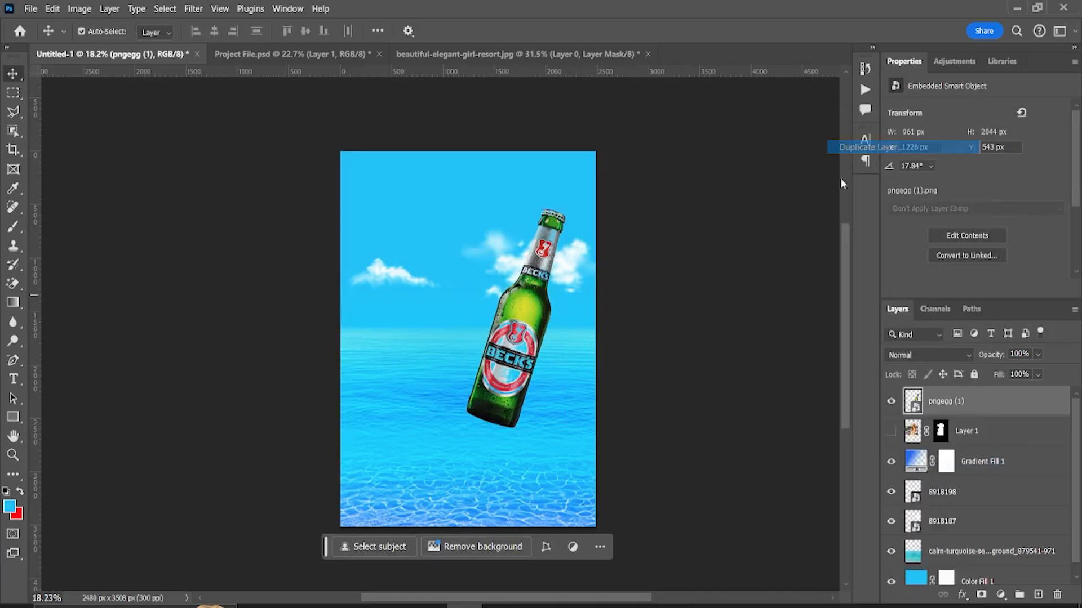
left_click(865, 147)
left_click(658, 164)
key("ctrl+t")
right_click(514, 317)
left_click_drag(533, 344, 457, 346)
Move the copied bottle's layer below the original and scale the copy to about 703 × 1492 px
left_click_drag(954, 402, 945, 443)
scroll(492, 399, "up", 7)
scroll(361, 231, "down", 4)
key("ctrl+t")
left_click_drag(335, 99, 354, 154)
left_click_drag(381, 256, 384, 264)
key("Return")
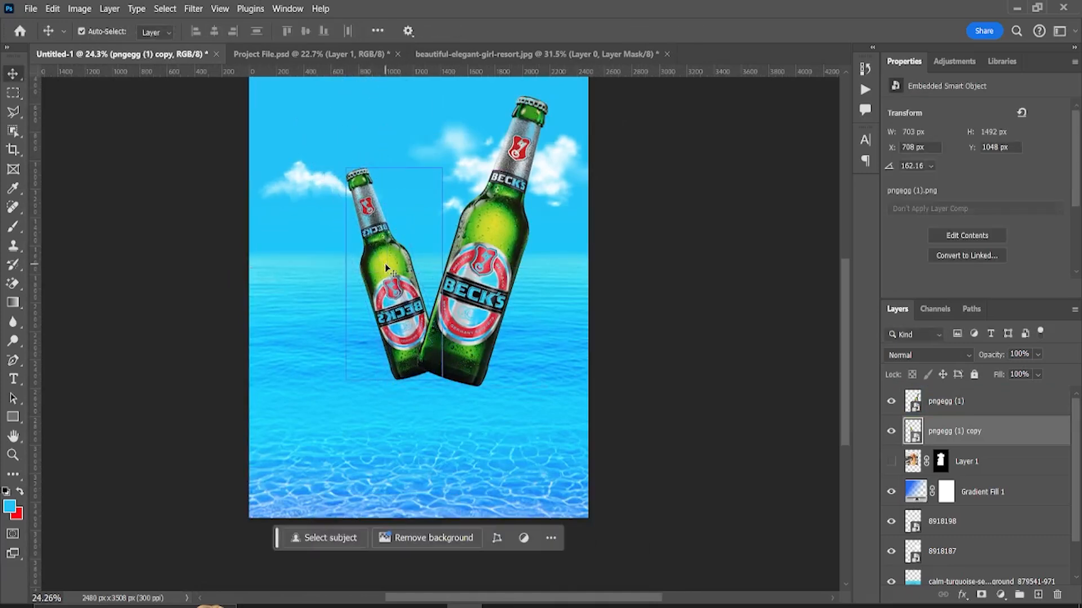
Apply a Gaussian Blur with a radius of about 4.7 pixels to the copied bottle
left_click(193, 8)
mouse_move(273, 168)
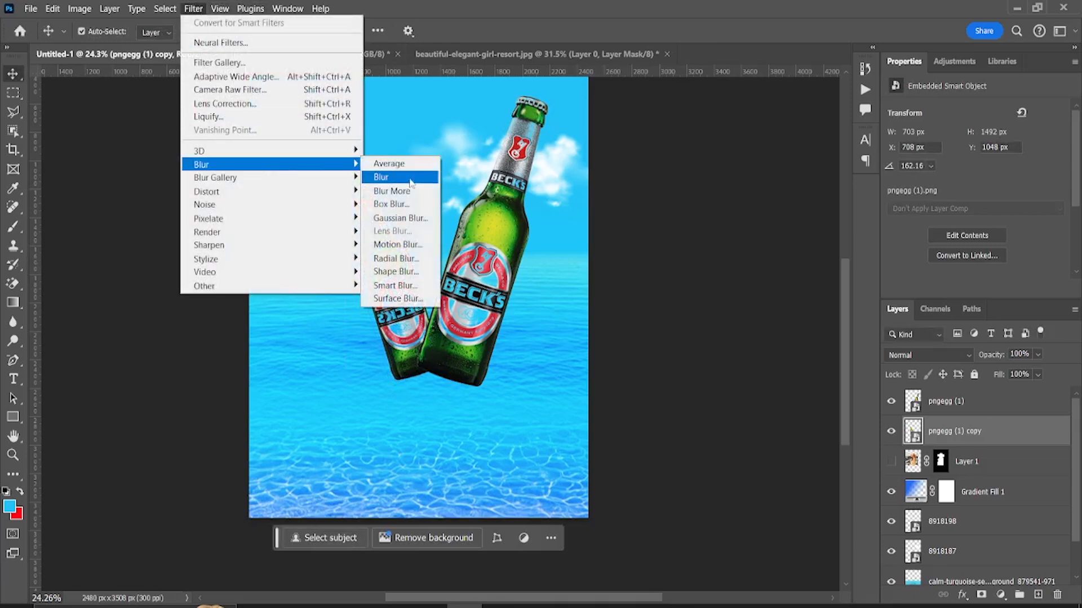
left_click(398, 218)
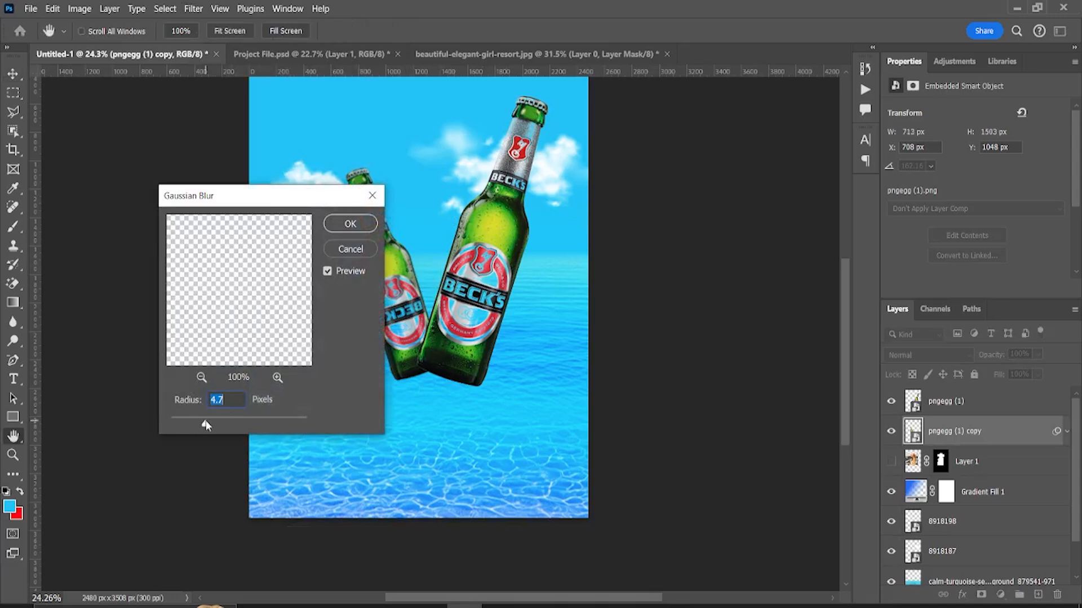
left_click(363, 221)
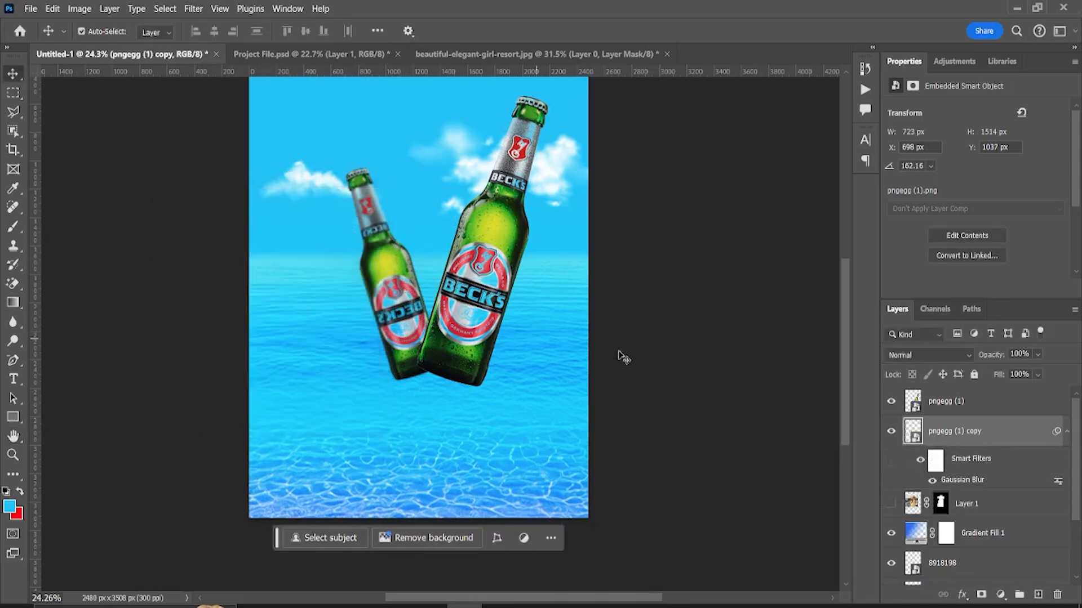
Move both bottles together slightly to the left and enlarge them to about 120%
left_click(944, 411, "ctrl")
scroll(573, 356, "down", 5)
key("ctrl+t")
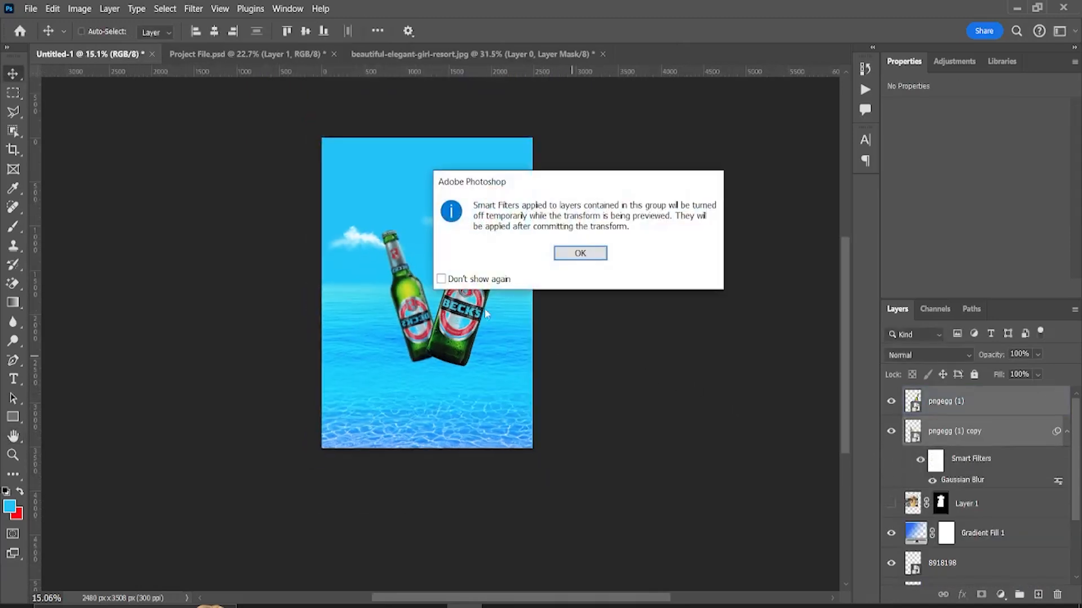
left_click(600, 253)
left_click_drag(462, 314, 444, 321)
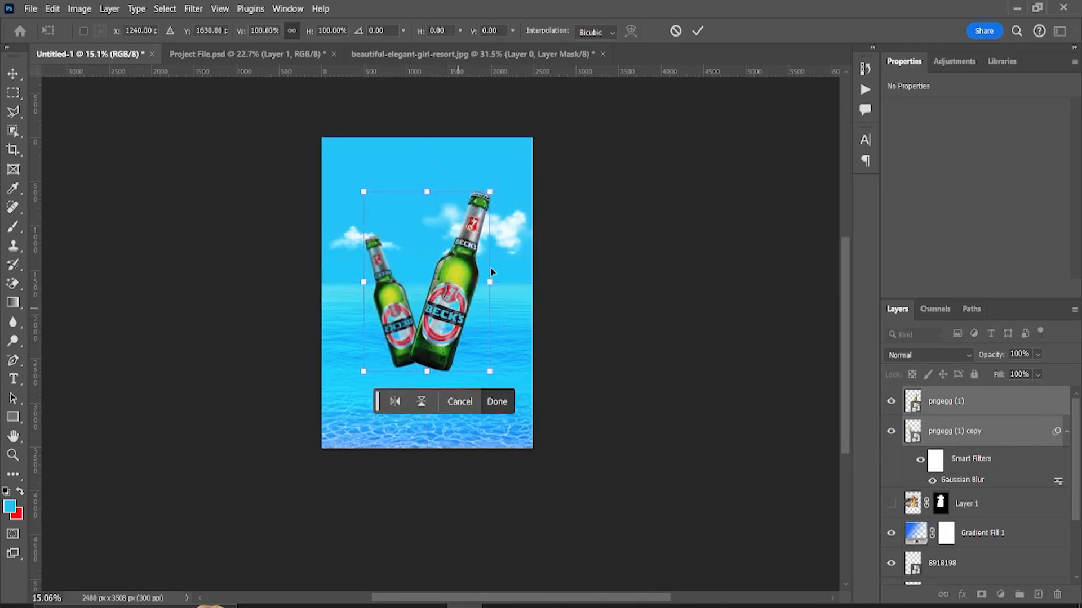
left_click_drag(492, 193, 504, 176)
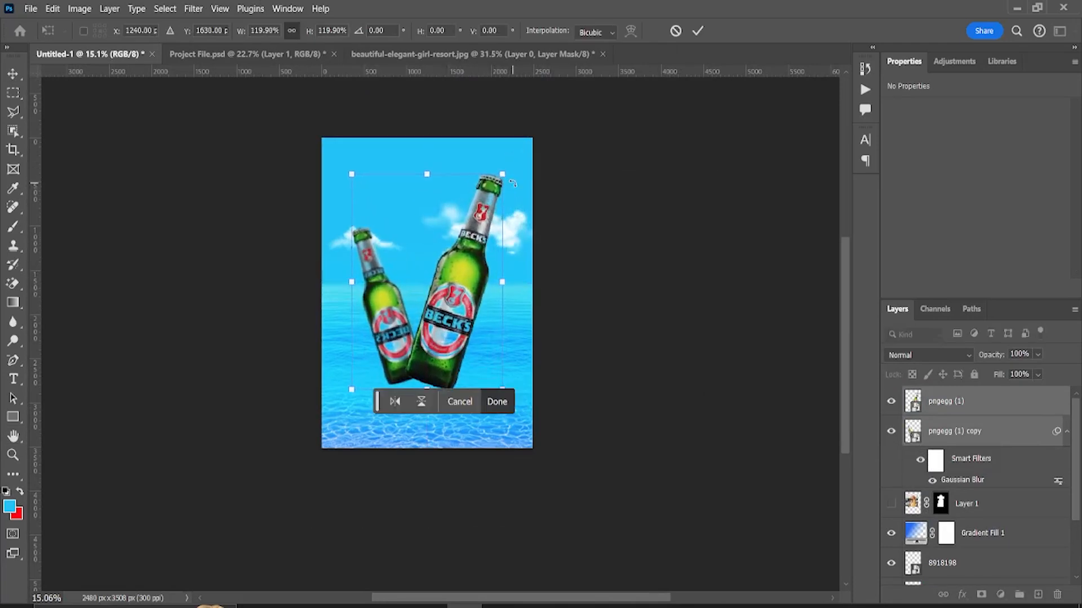
key("Return")
scroll(446, 303, "up", 2)
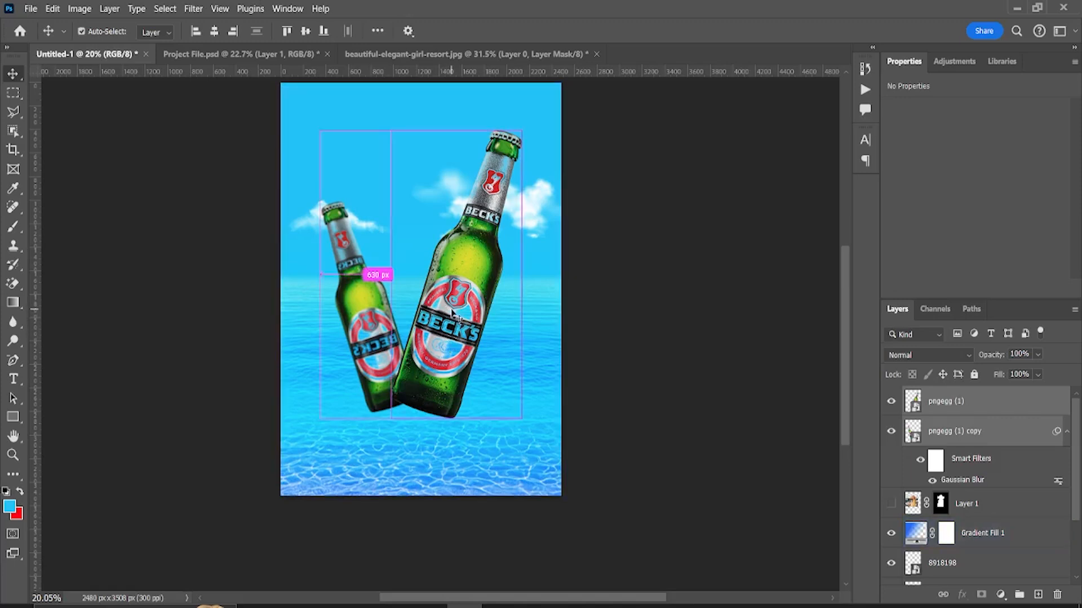
Show the woman's layer above both bottle layers and move her down in front of the bottles
left_click(890, 432)
left_click(890, 503)
left_click_drag(958, 503, 936, 391)
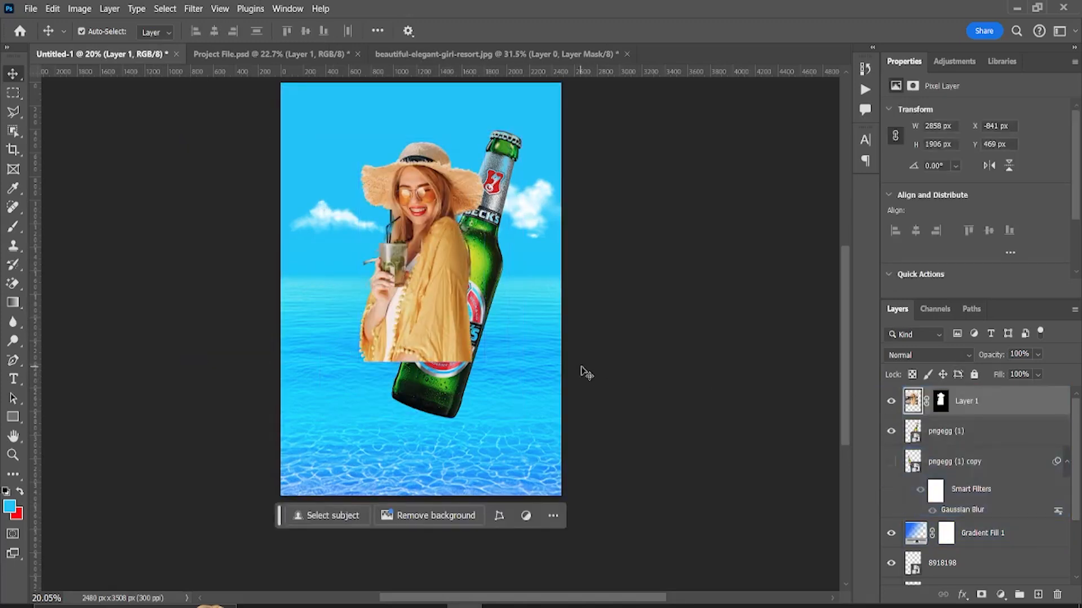
left_click(891, 461)
left_click_drag(431, 310, 434, 361)
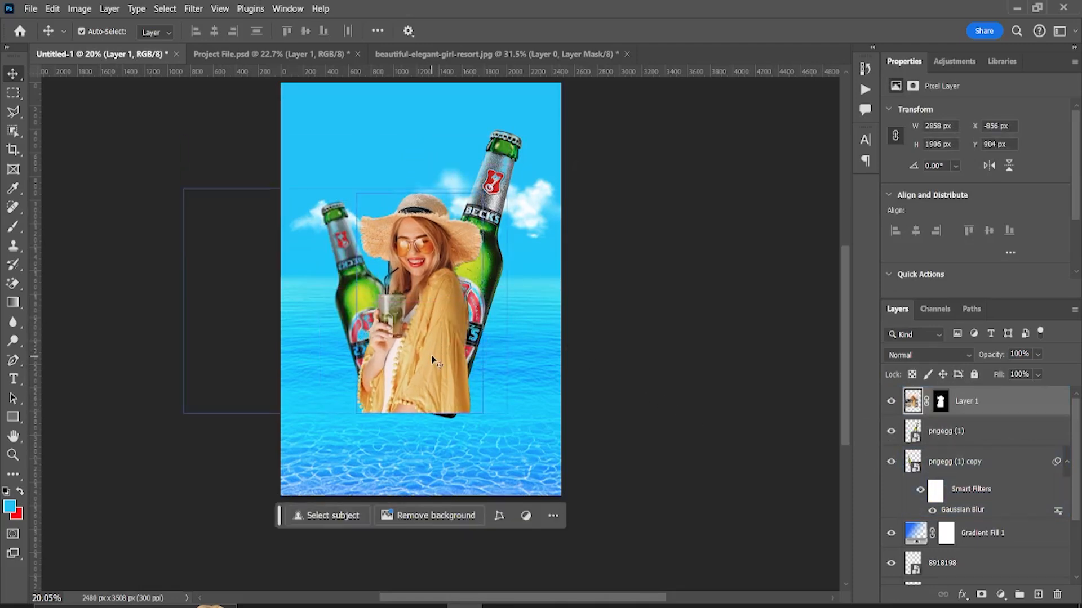
Enlarge the woman to about 3161 × 2108 px and position her to cover the bottles' bases
key("ctrl+t")
left_click_drag(353, 183, 354, 160)
left_click_drag(431, 293, 414, 304)
key("Return")
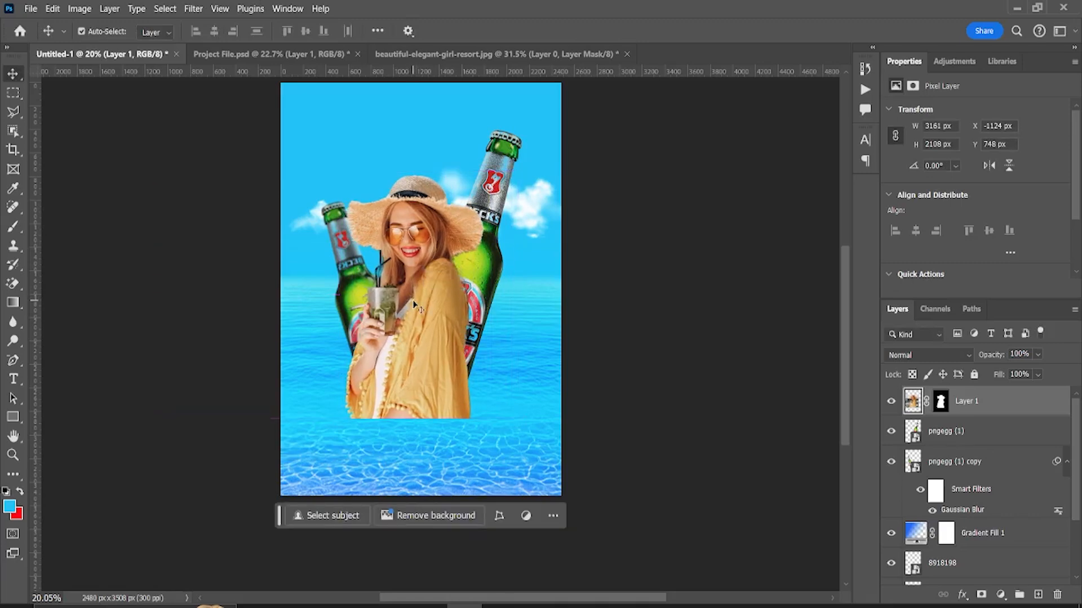
Load the larger bottle's outline as a selection and add a new layer above the woman for painting
scroll(386, 366, "up", 2)
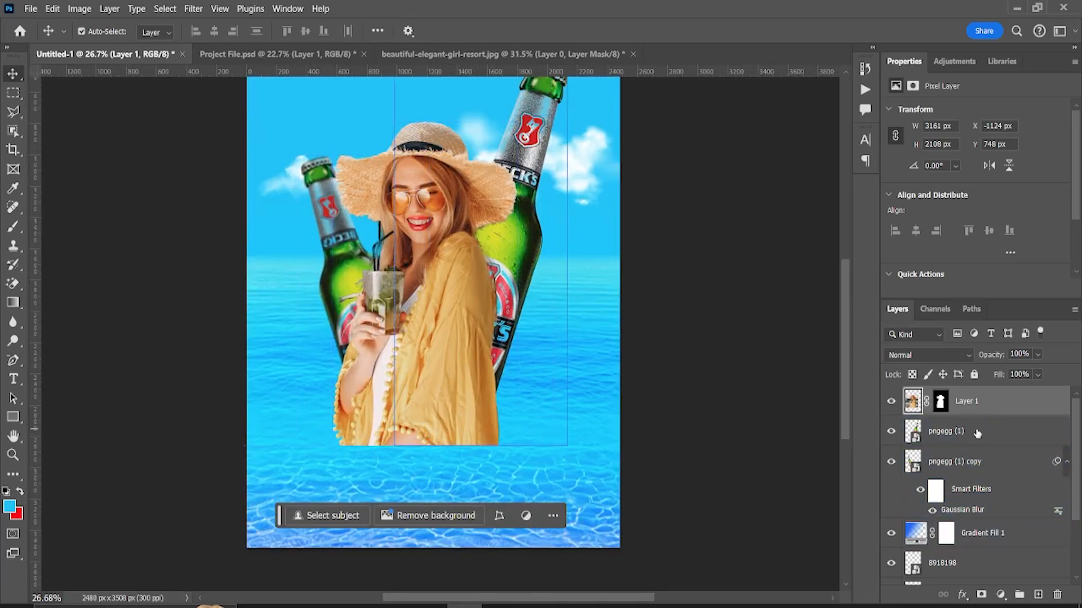
left_click(913, 434, "ctrl")
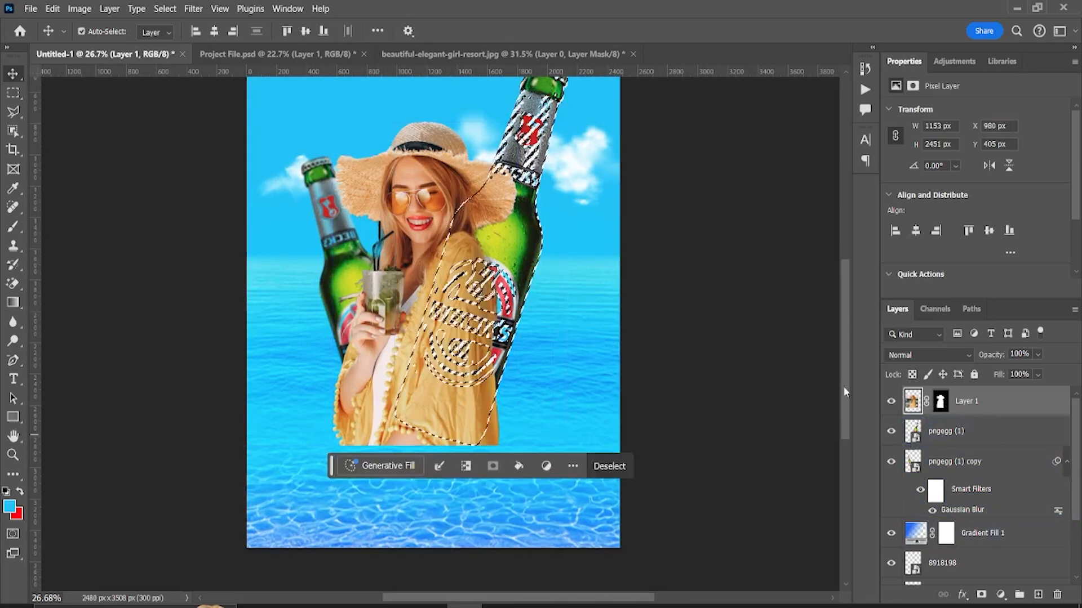
scroll(580, 278, "up", 1)
scroll(579, 278, "up", 1)
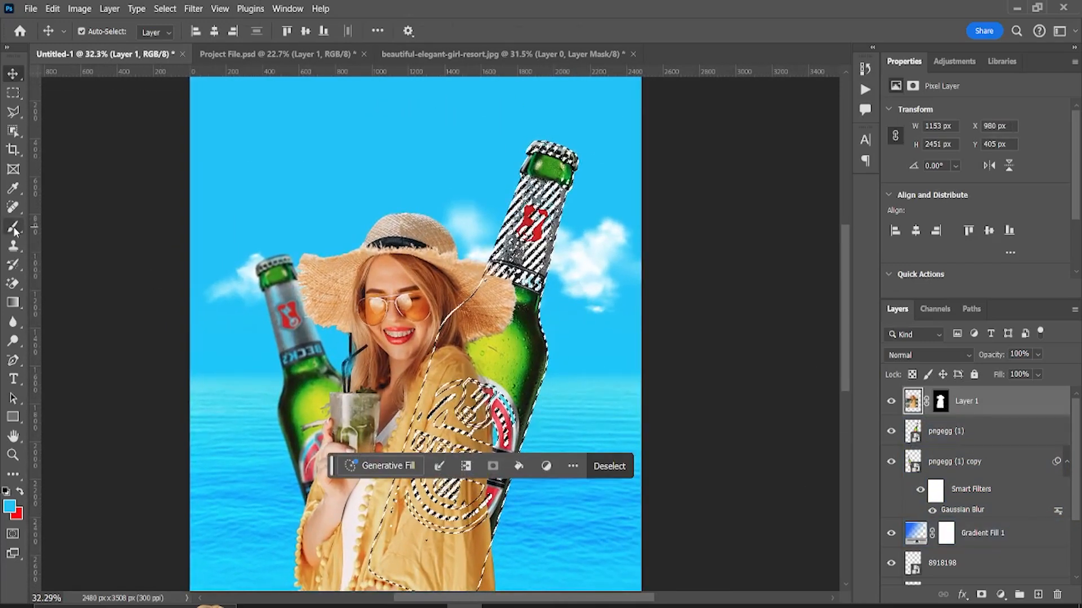
key("b")
left_click(1038, 595)
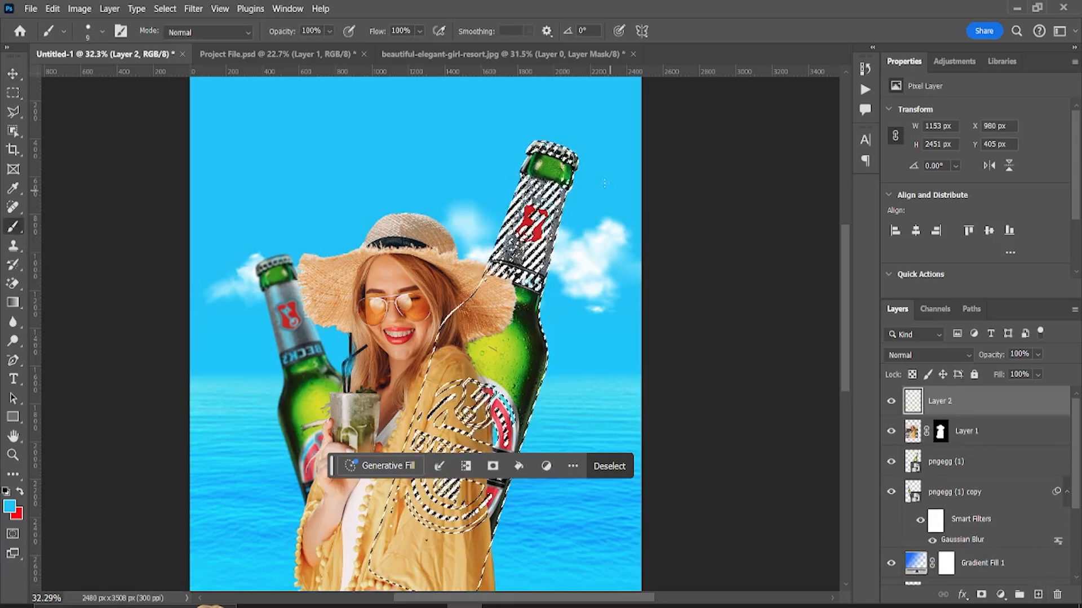
Paint a soft white highlight along the larger bottle's outer edge using a soft round brush of 1300 px
key("bracketright")
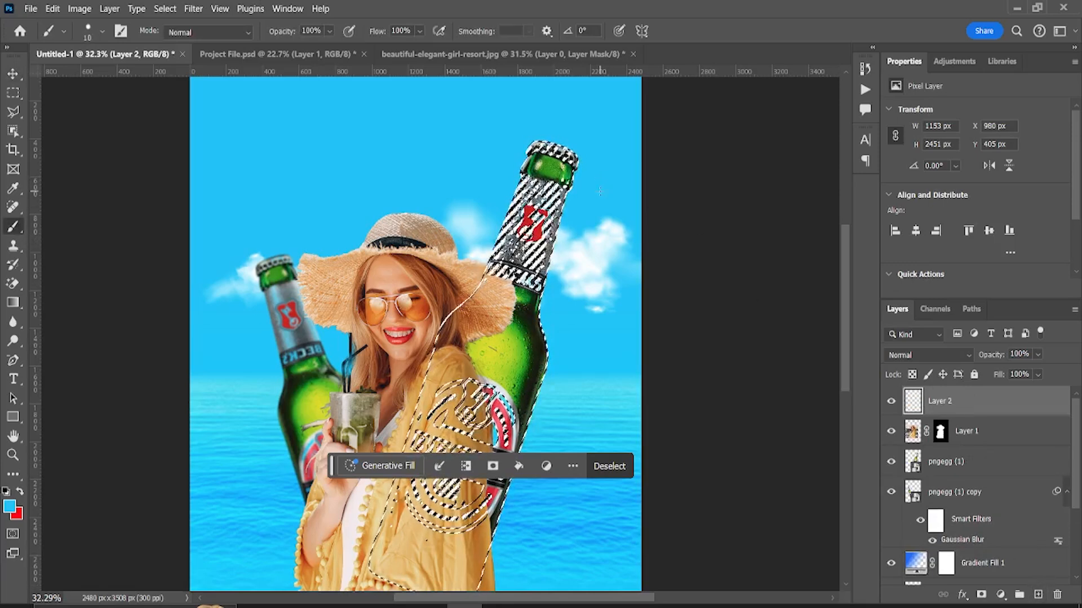
key("bracketright")
key("bracketright")
key("bracketright")
key("bracketright")
key("bracketright")
key("bracketright")
key("bracketright")
key("bracketright")
key("bracketright")
key("bracketright")
right_click(603, 207)
double_click(684, 364)
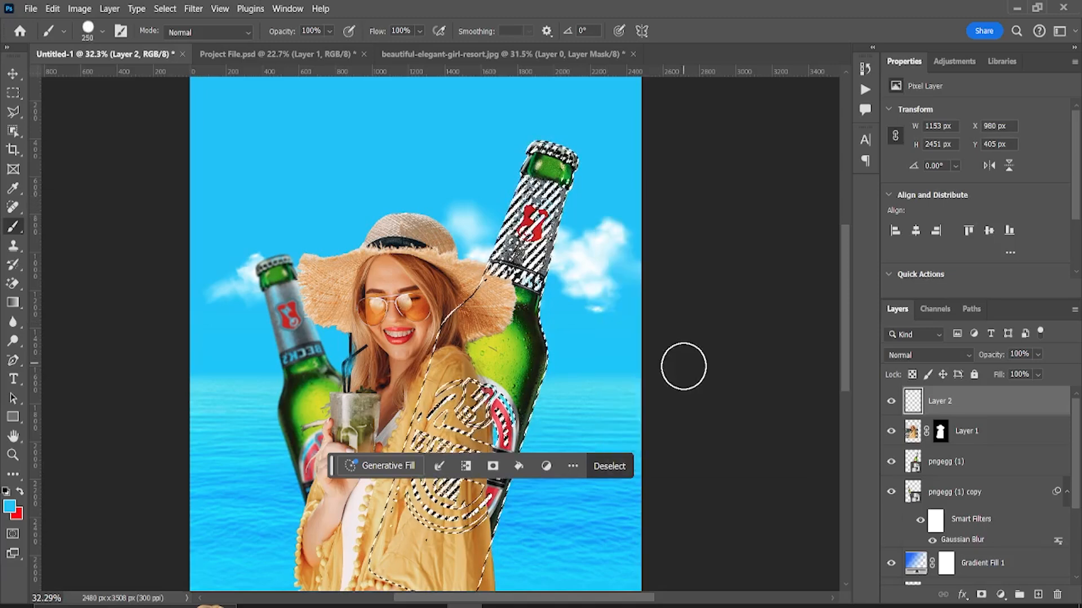
right_click(608, 244)
double_click(682, 421)
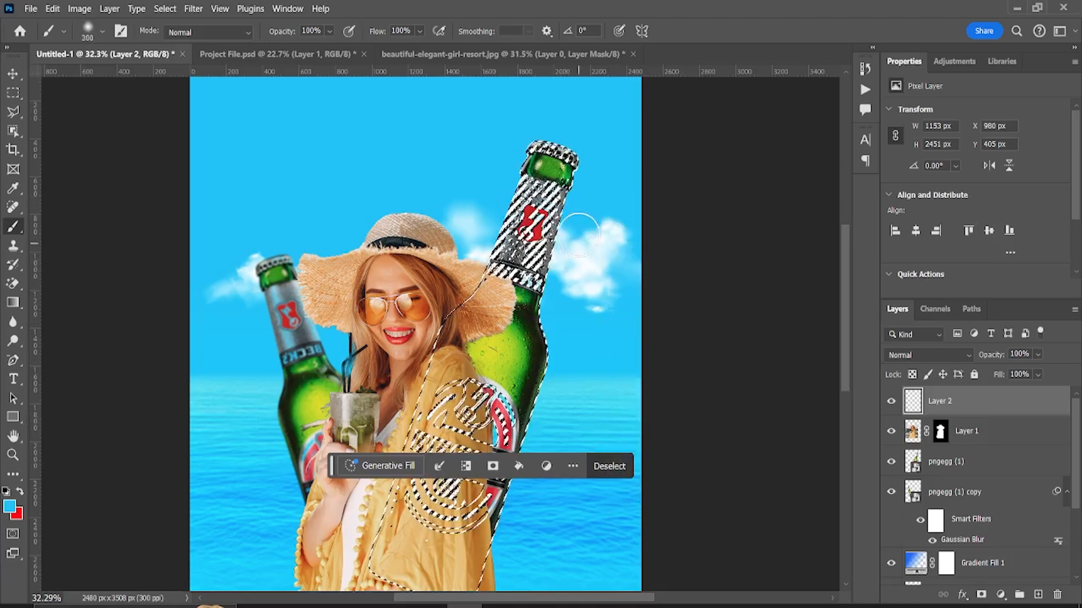
key("bracketright")
key("bracketright")
key("bracketright")
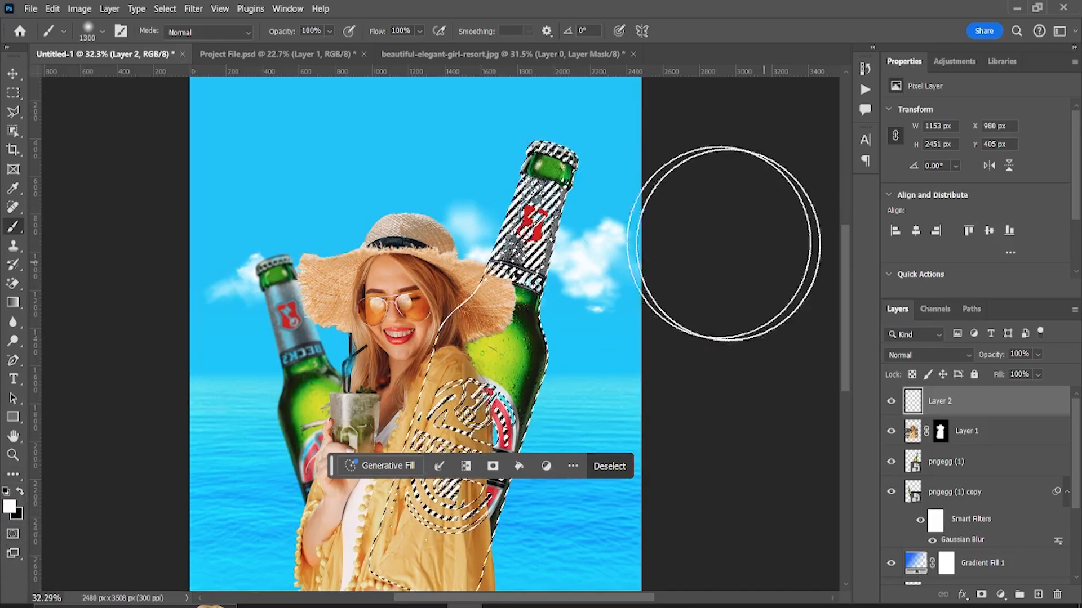
mouse_move(632, 356)
left_mouse_down()
mouse_move(613, 468)
mouse_move(641, 275)
mouse_move(637, 146)
left_mouse_up()
Select the smaller bottle's outline, paint a soft white highlight on its outer edge with a 500 px brush, and deselect
key("bracketleft")
key("bracketleft")
key("bracketleft")
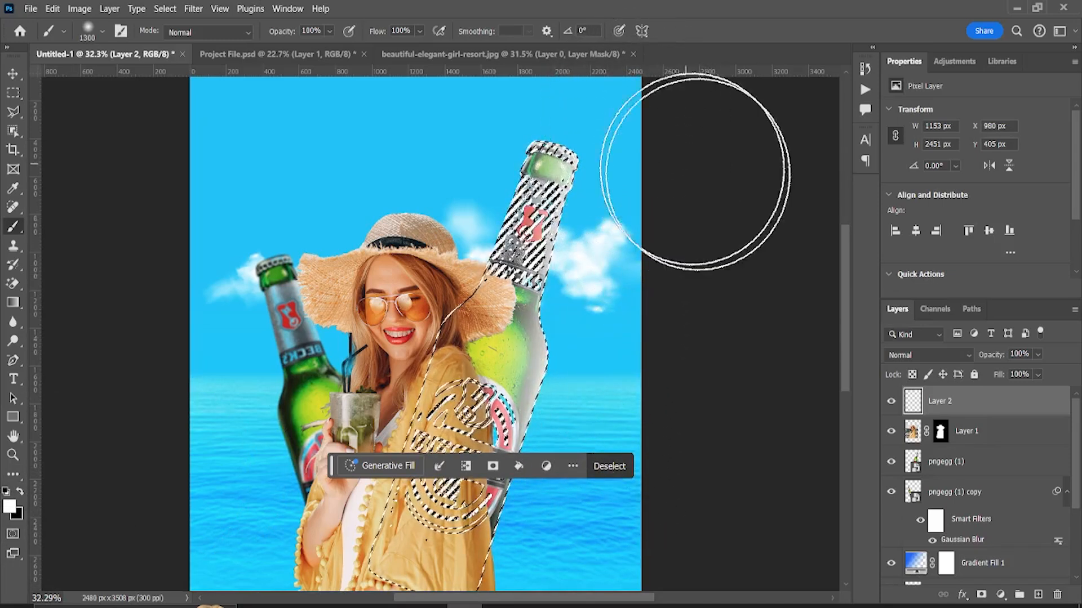
key("bracketleft")
key("bracketleft")
key("bracketleft")
key("bracketleft")
key("bracketleft")
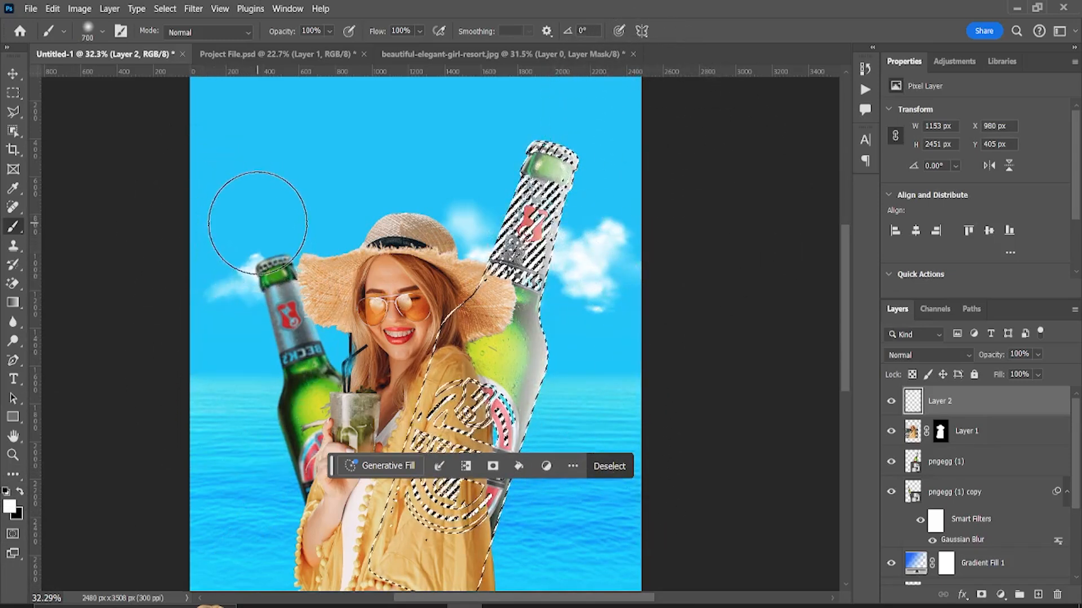
left_click(916, 493, "ctrl")
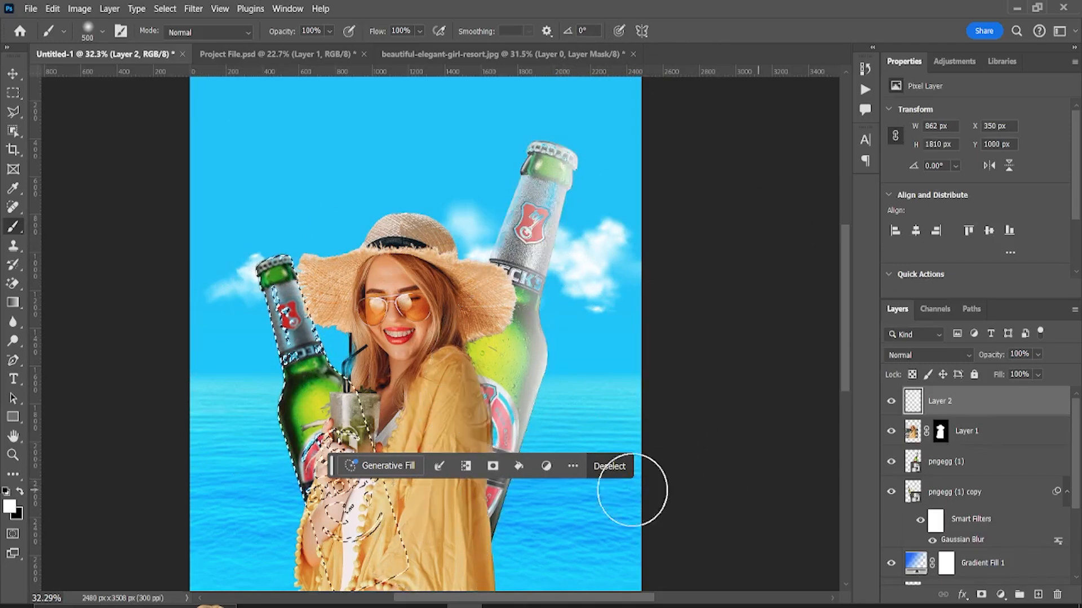
mouse_move(249, 237)
left_mouse_down()
mouse_move(235, 386)
mouse_move(261, 515)
mouse_move(234, 235)
left_mouse_up()
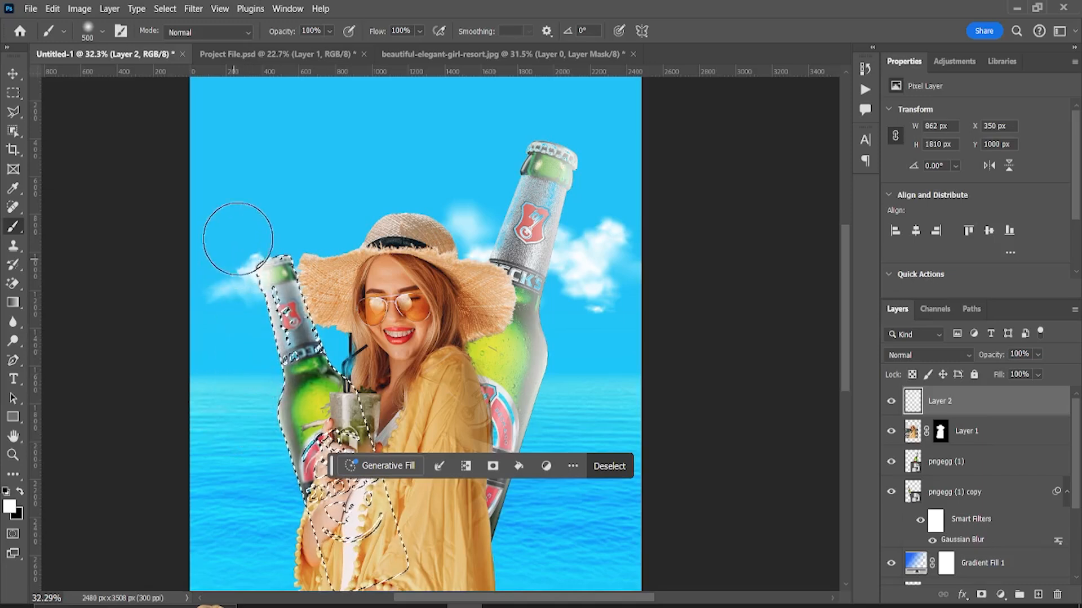
key("ctrl+d")
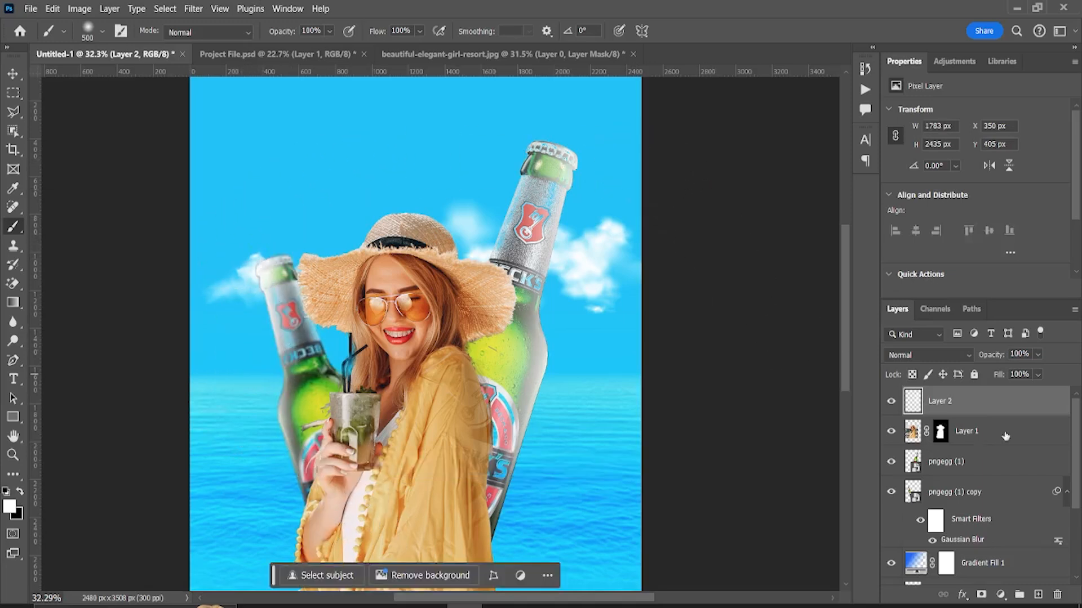
Try the highlight layer in Hard Light at 59% opacity and in Divide at 100% opacity
left_click(936, 354)
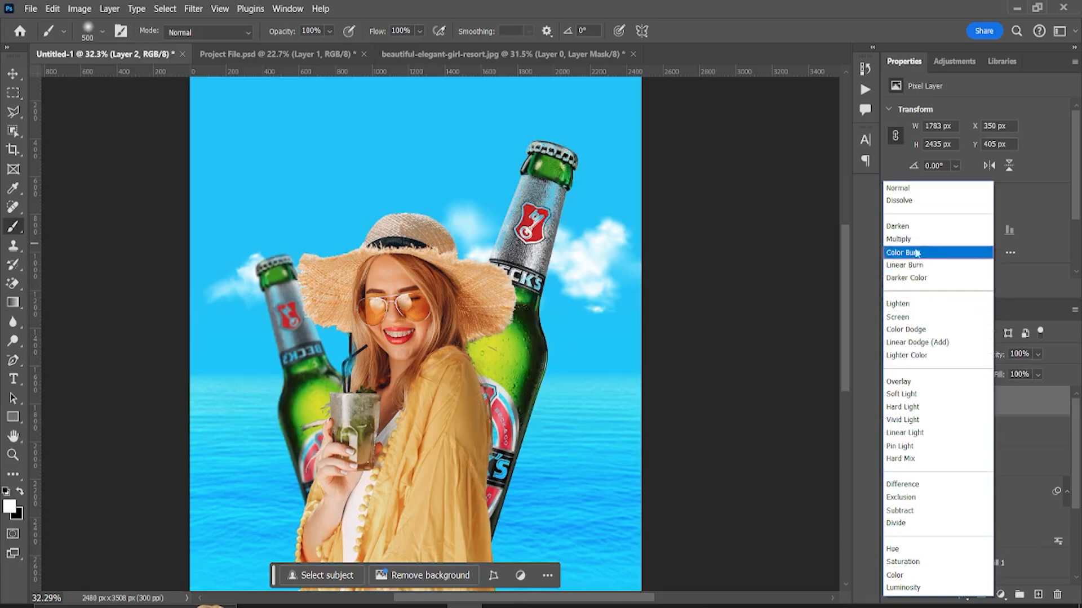
left_click(913, 408)
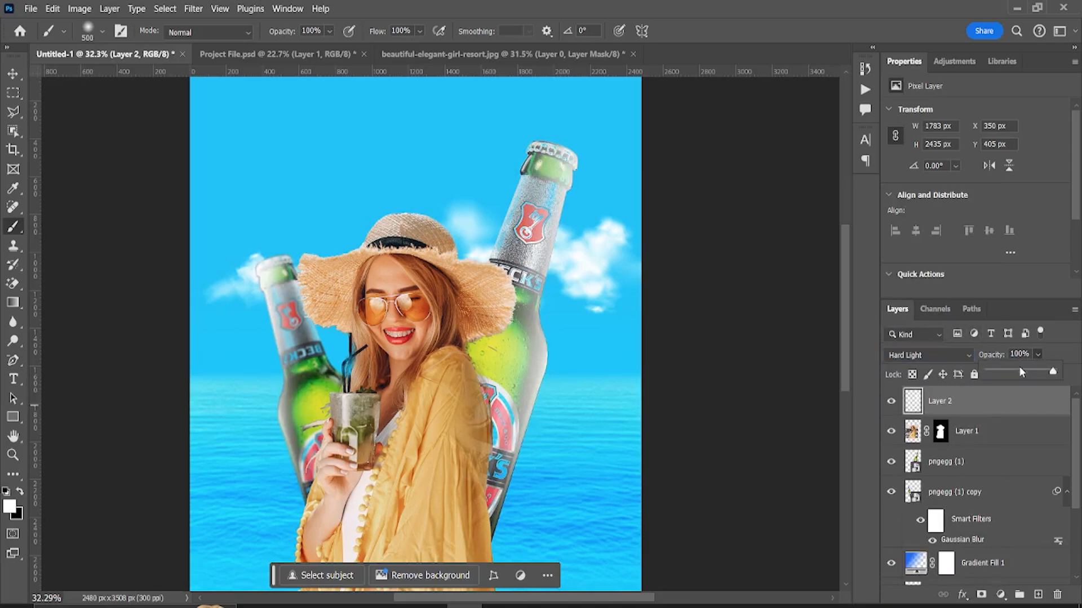
left_click(1020, 372)
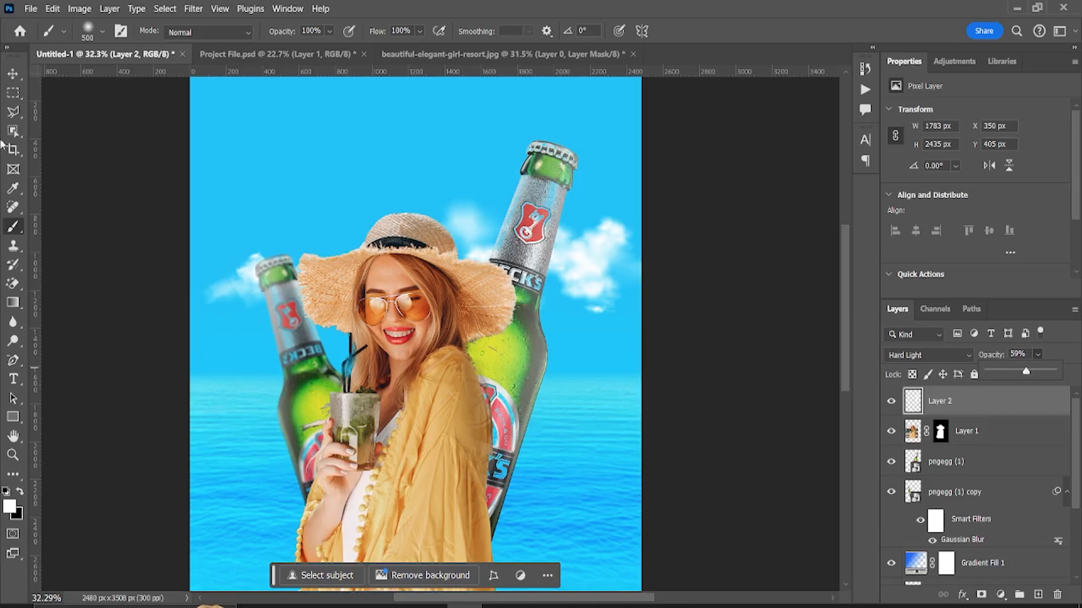
left_click(926, 352)
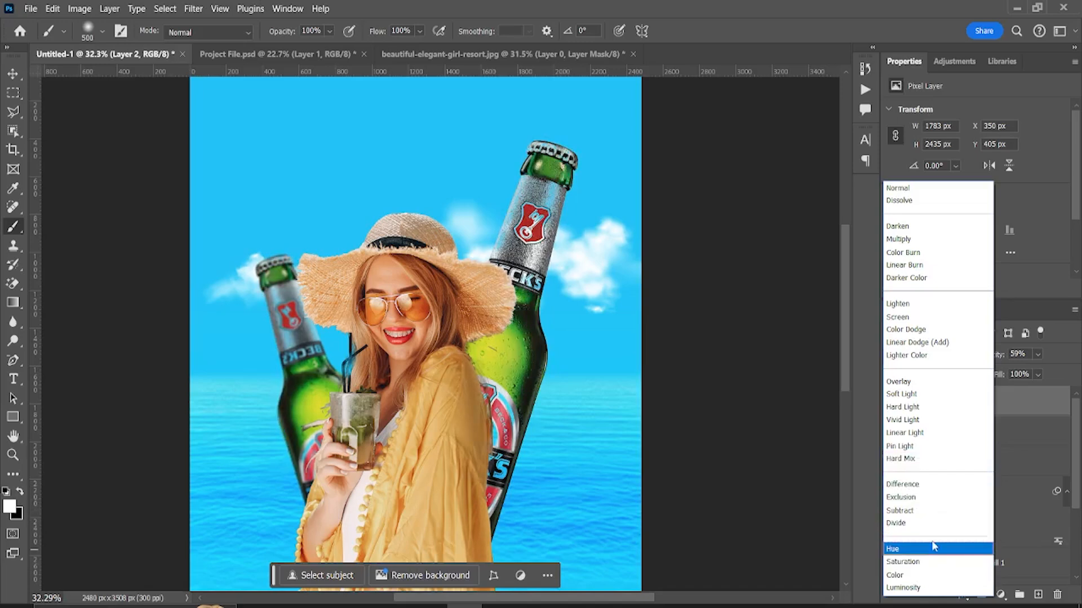
left_click(936, 524)
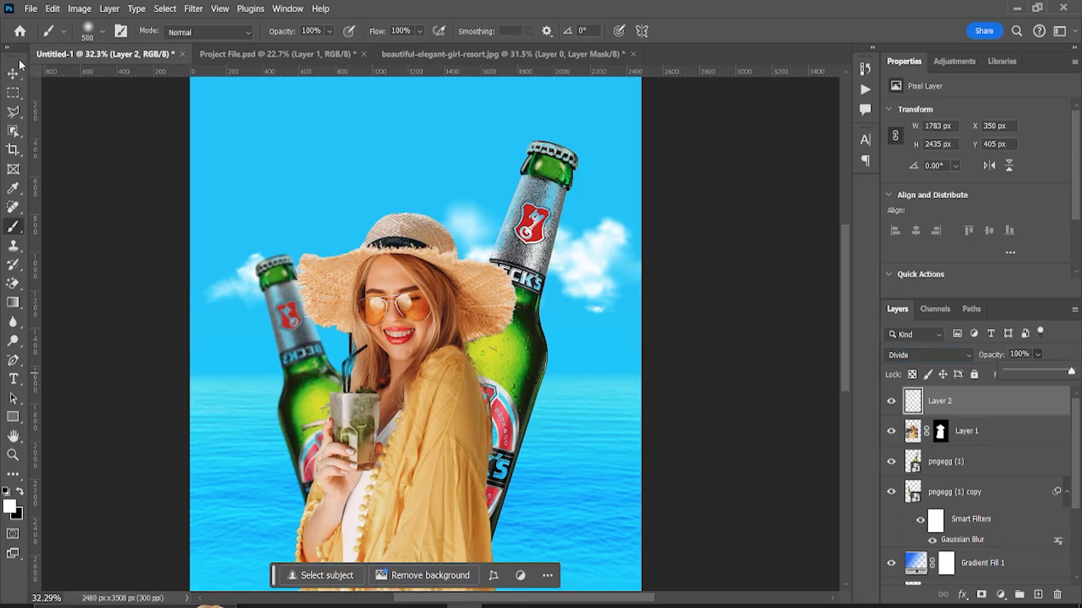
Combine the woman's layer and both bottle layers into one smart object, leaving the highlight layer separate
left_click(13, 73)
scroll(133, 241, "down", 1)
left_click(1003, 492)
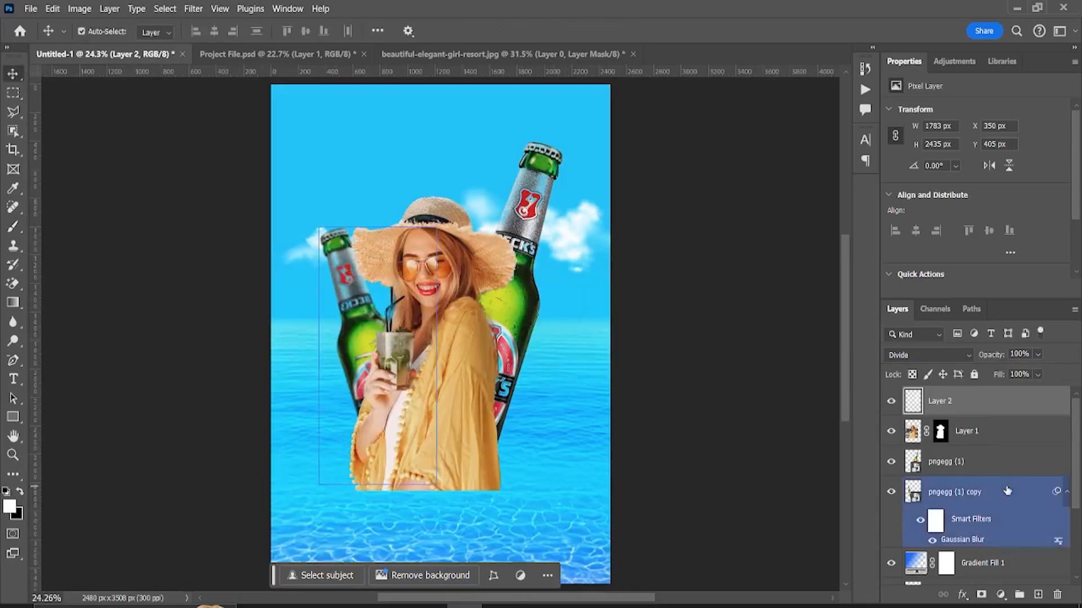
left_click(957, 463)
left_click(957, 465, "ctrl")
left_click(958, 493)
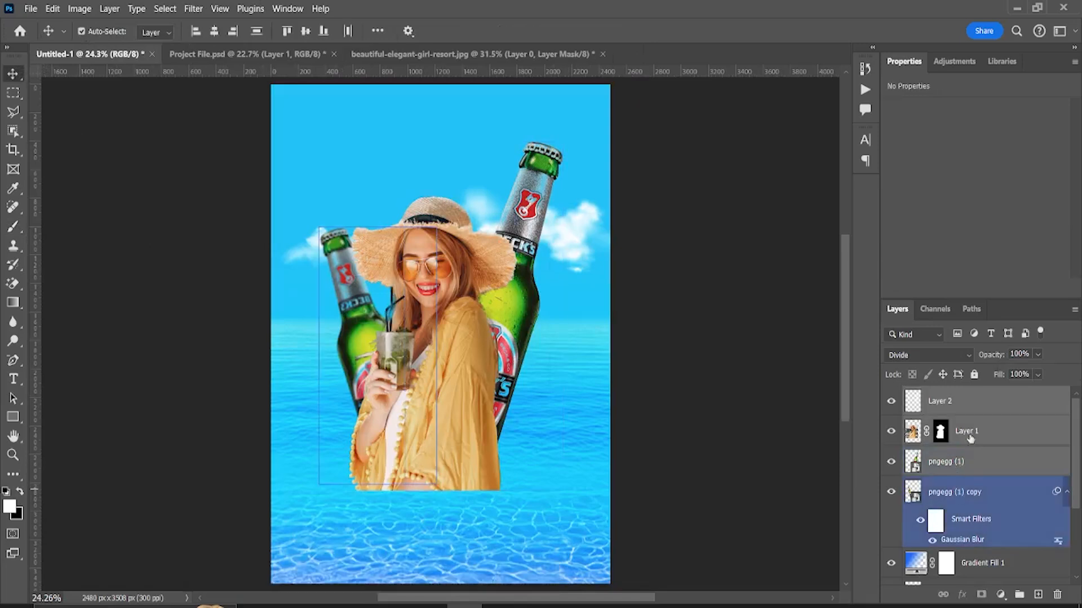
left_click(966, 435)
left_click(971, 480, "shift")
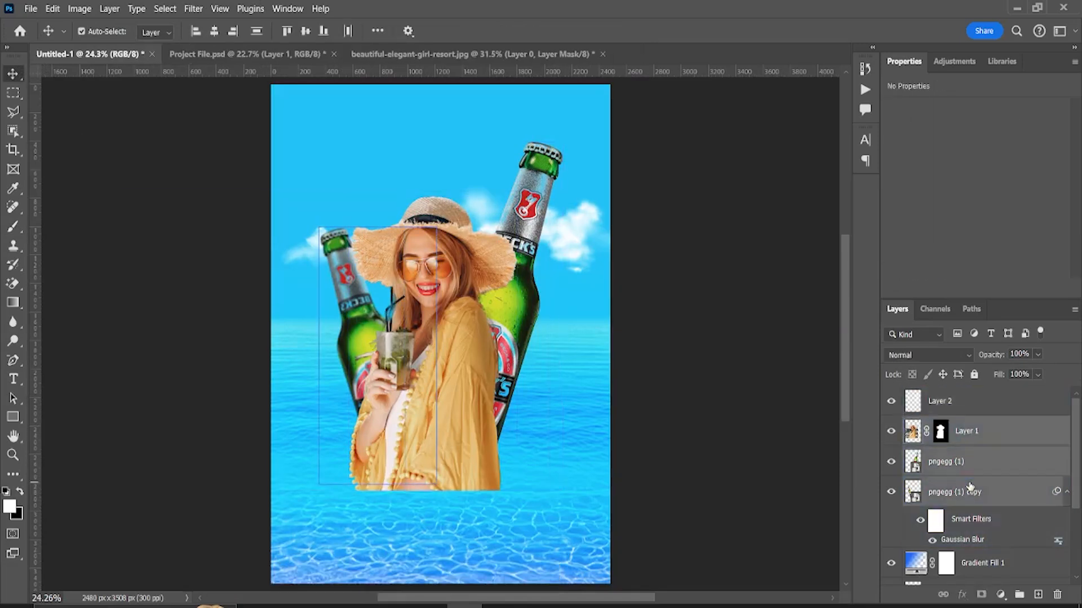
right_click(969, 482)
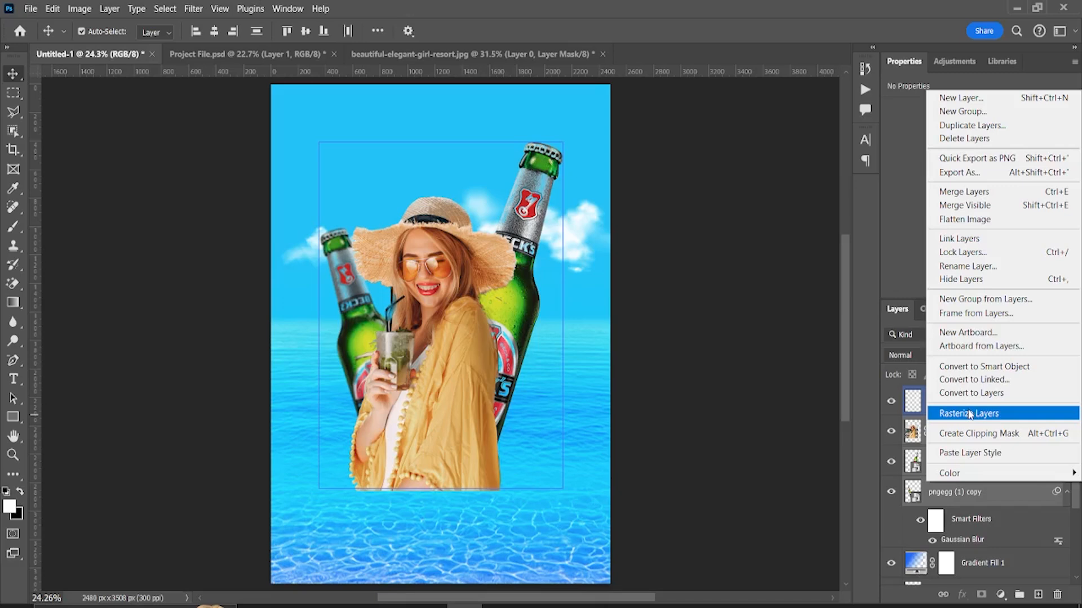
left_click(969, 367)
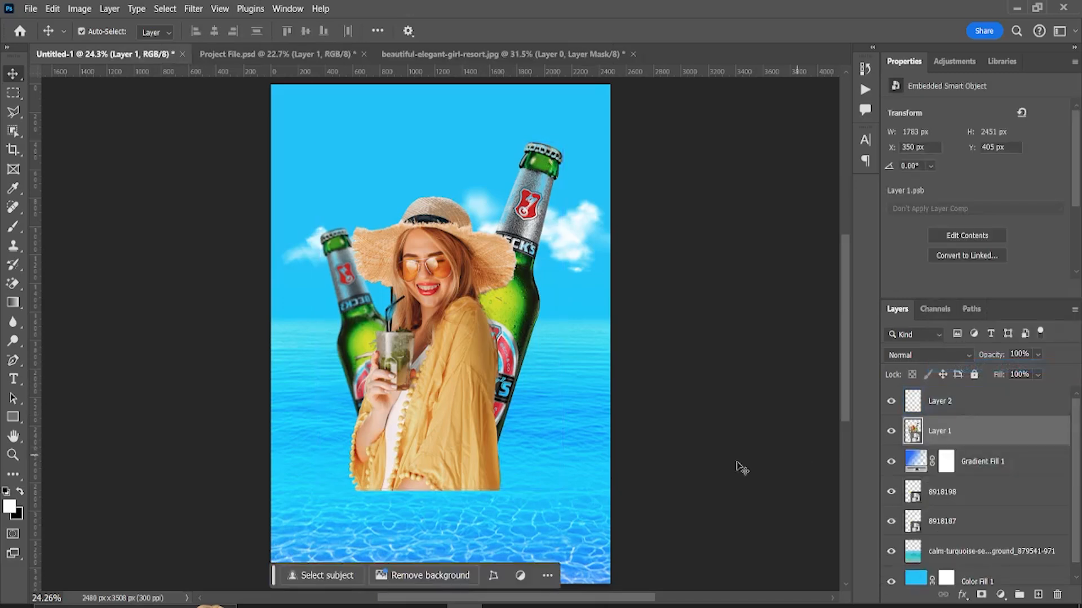
Add a mask to the combined smart object and fade its lower edge into the sea with a soft black brush of 500 to 900 px
right_click(779, 479)
left_click(839, 421)
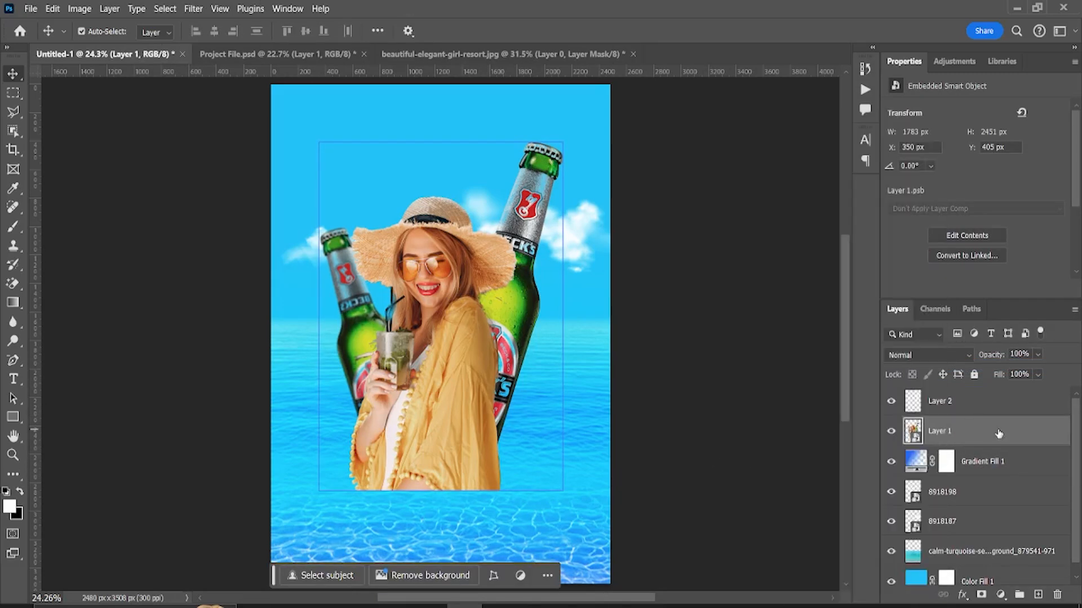
left_click(981, 594)
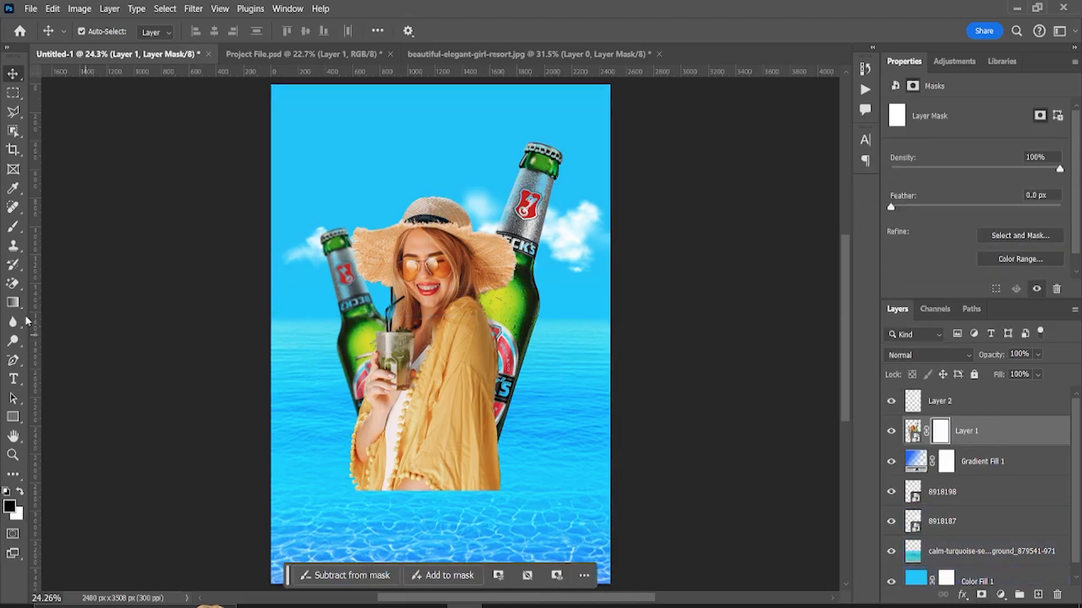
left_click(15, 232)
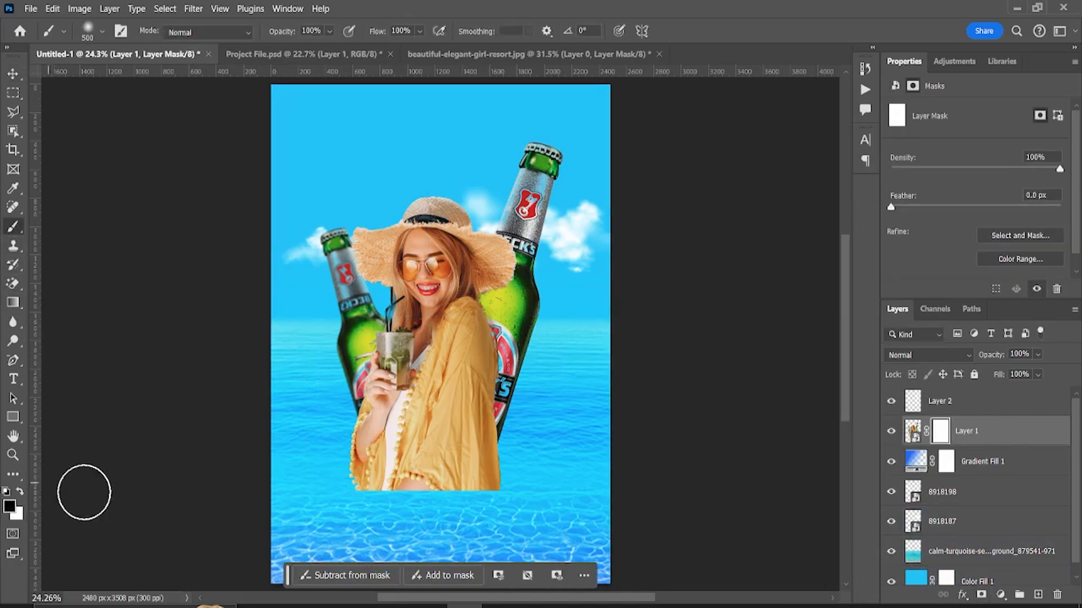
left_click_drag(232, 503, 533, 500)
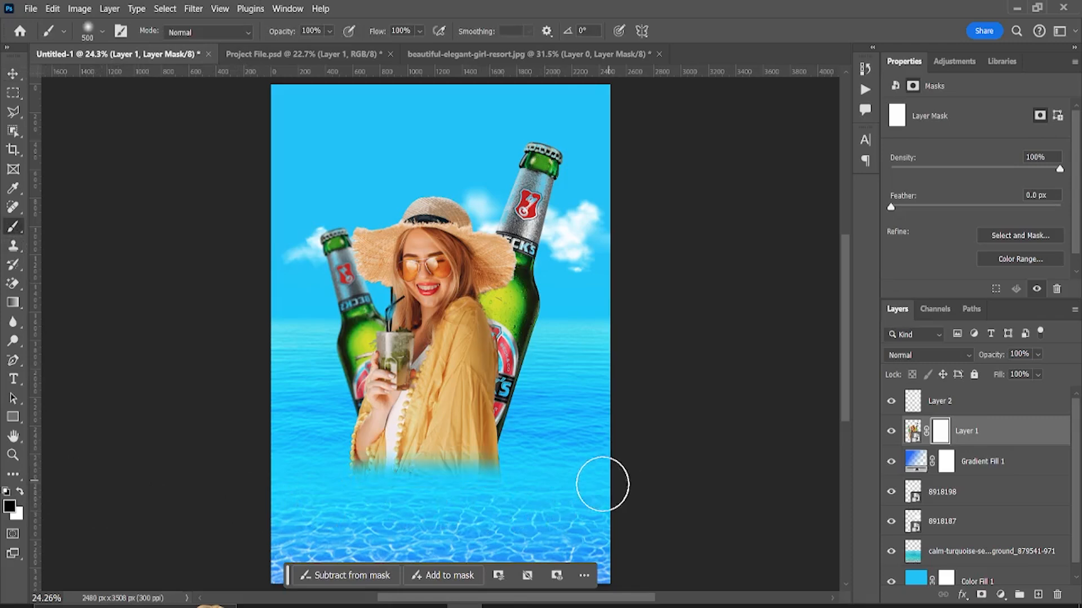
key("bracketright")
key("bracketright")
key("bracketright")
key("bracketright")
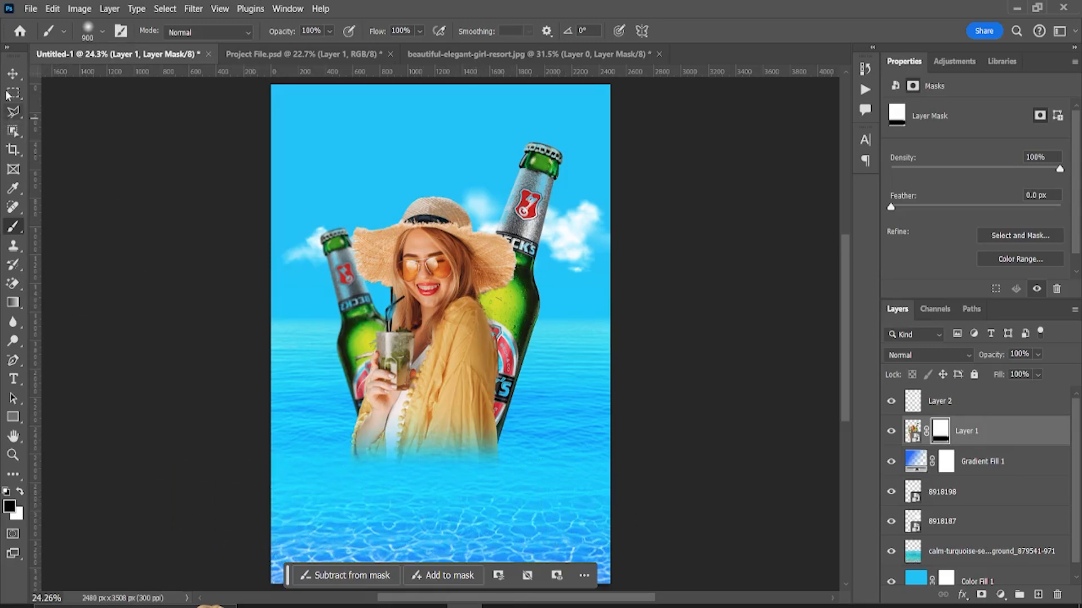
left_click(13, 74)
key("ctrl+minus")
key("ctrl+t")
left_click_drag(524, 201, 544, 145)
key("ctrl+z")
Enlarge the highlight layer and the combined woman-and-bottles layer together to about 112%
left_click(982, 408, "shift")
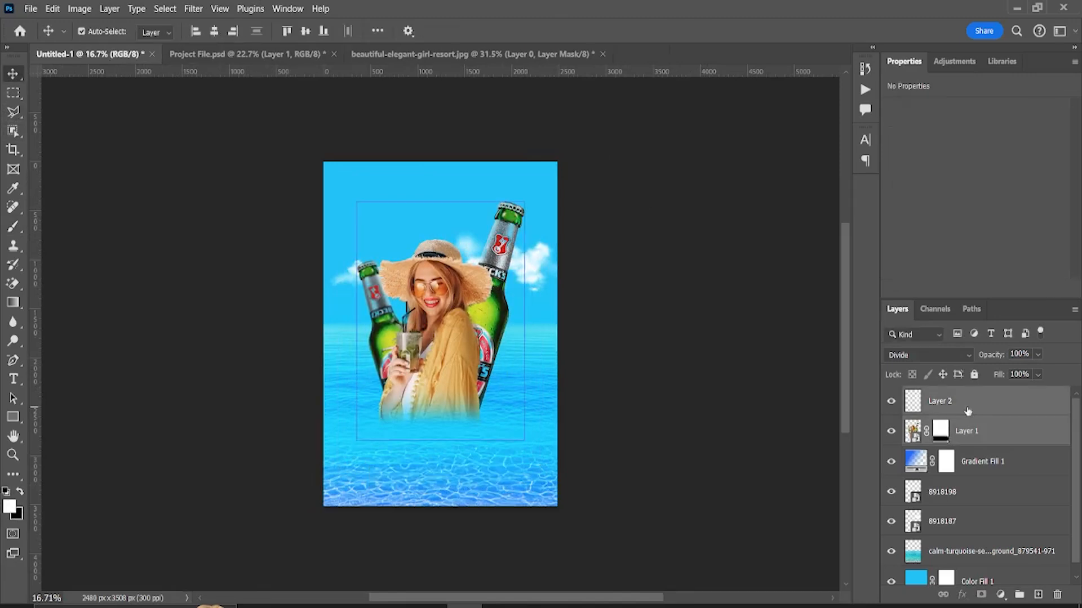
mouse_move(521, 194)
left_mouse_down()
mouse_move(552, 173)
mouse_move(528, 177)
left_mouse_up()
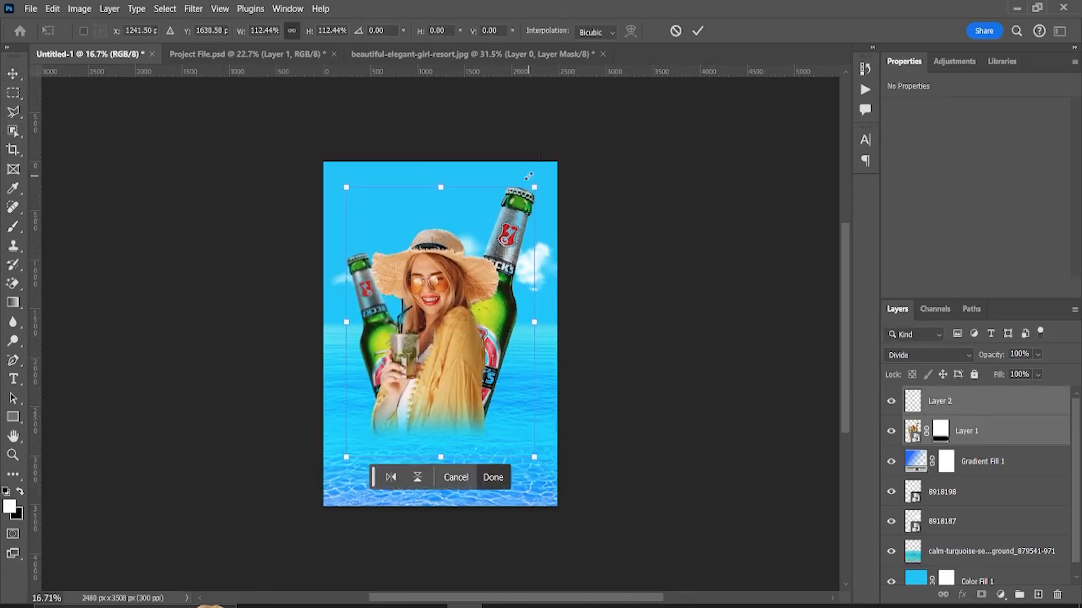
key("Return")
scroll(402, 324, "up", 2)
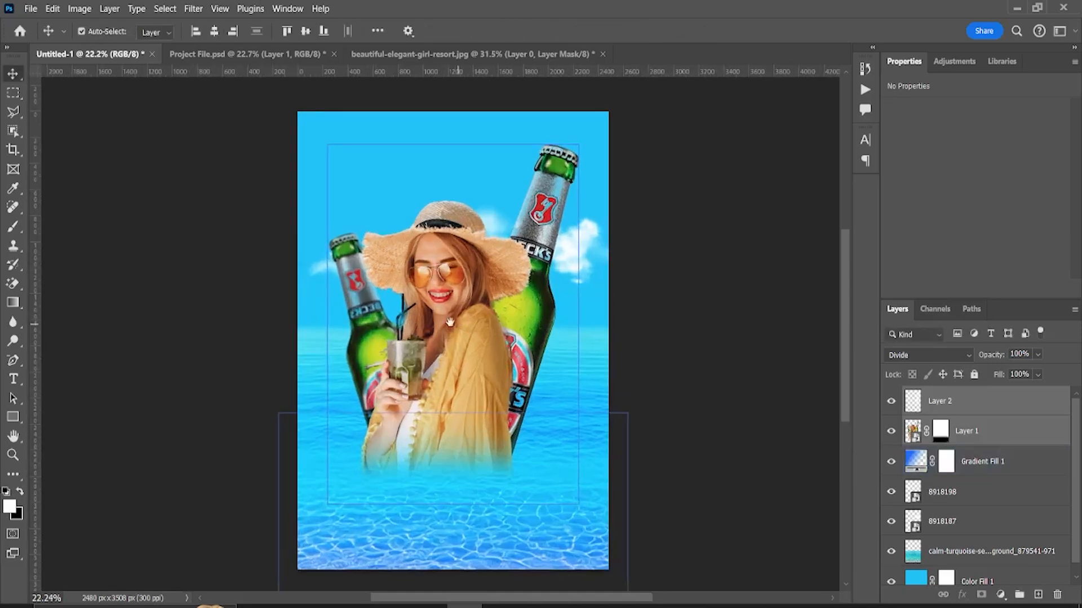
left_click_drag(446, 327, 414, 316)
Set the bottle highlight layer's blend mode to Overlay at 100% opacity
left_click(952, 400)
right_click(973, 396)
left_click(973, 387)
left_click(938, 356)
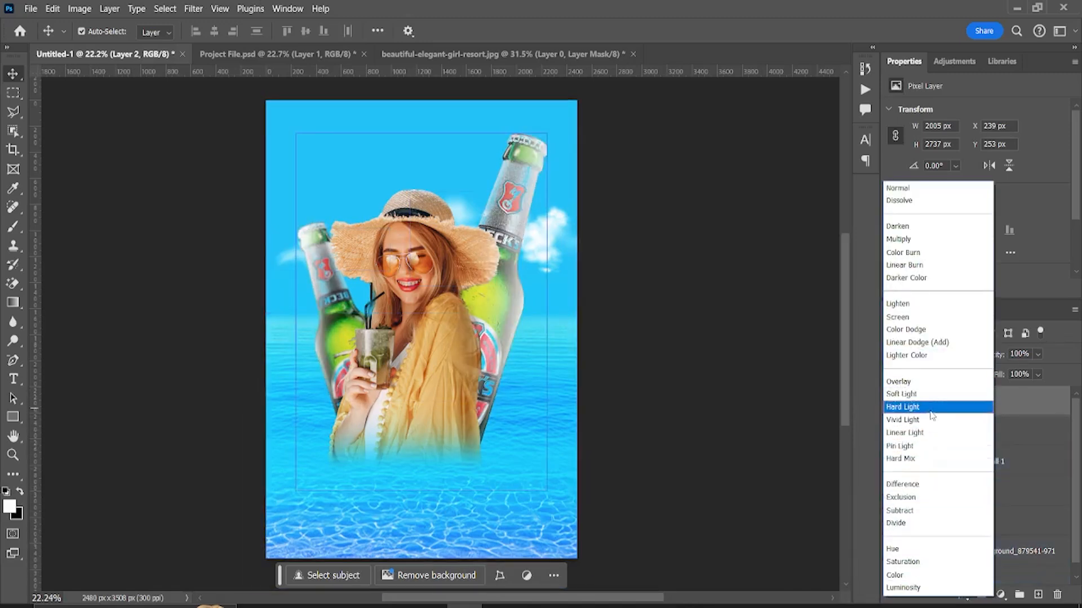
left_click(946, 388)
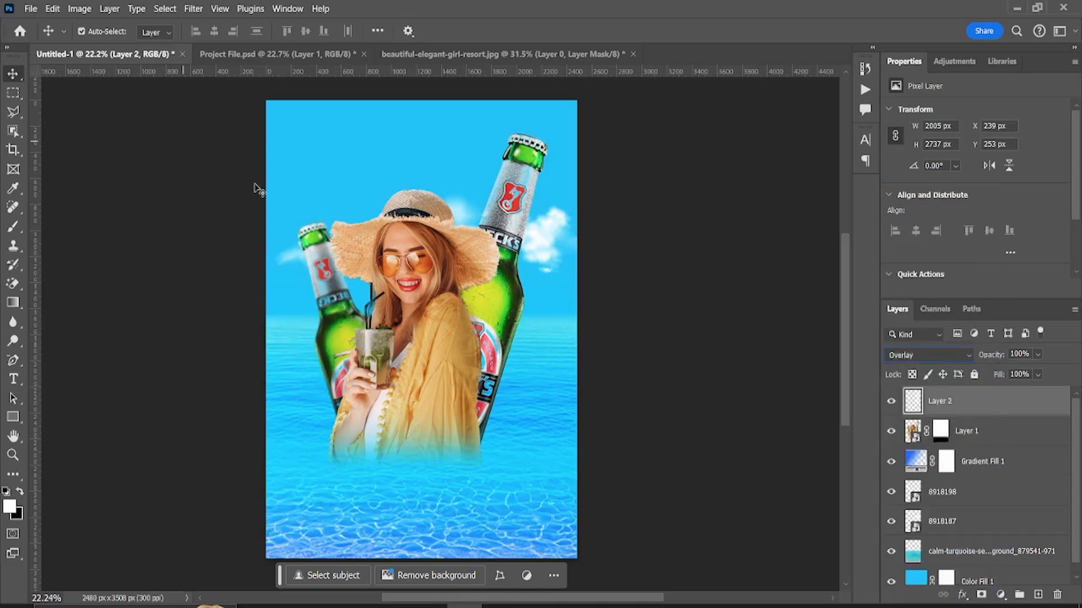
left_click(200, 190)
scroll(200, 189, "up", 2)
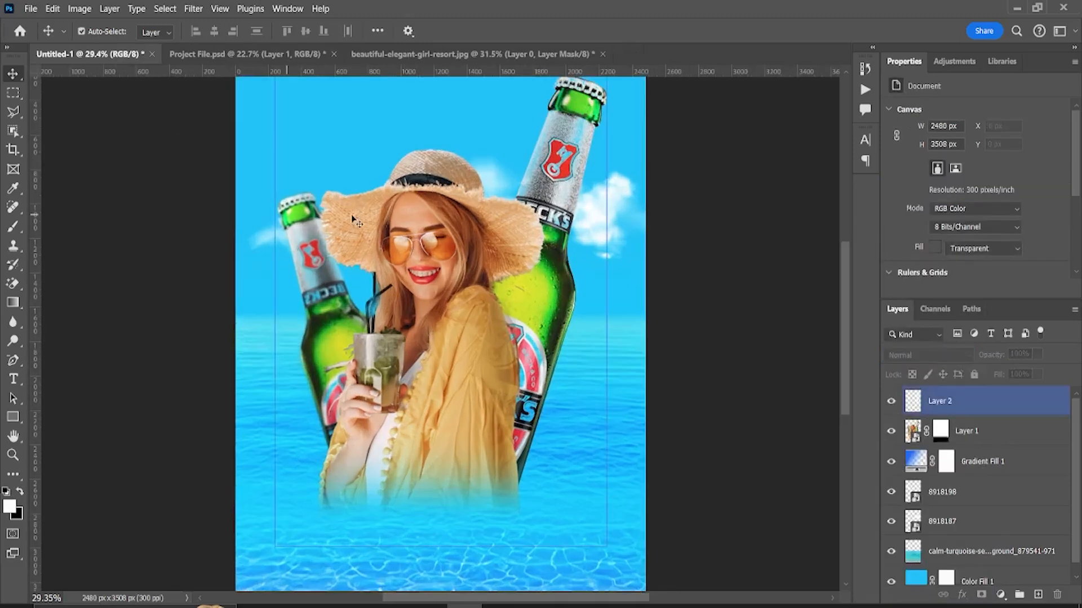
left_click(980, 400)
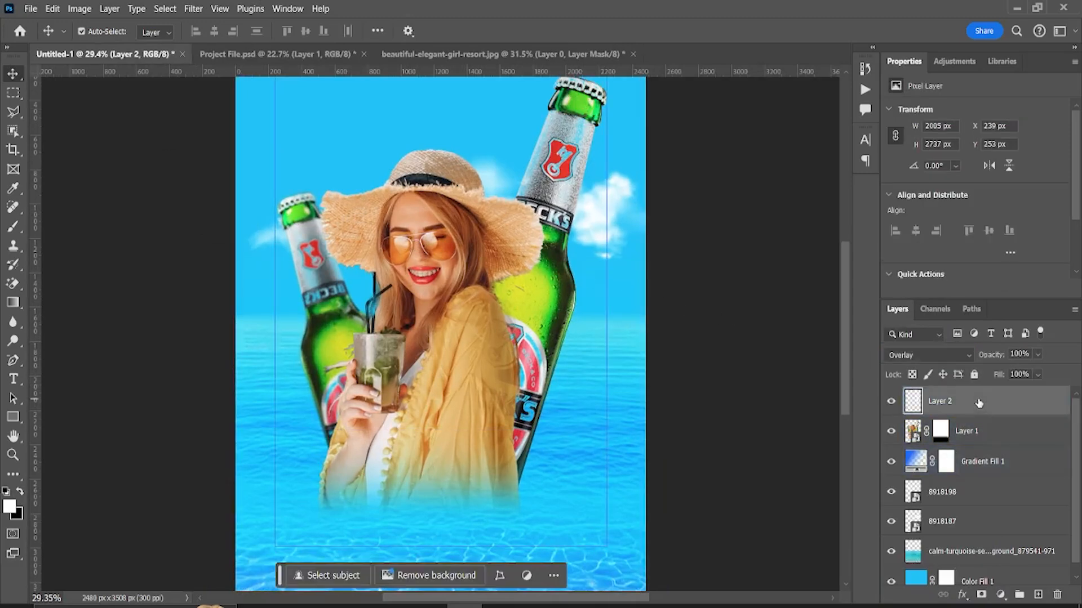
Duplicate the bottle highlight layer and set the copy's opacity to 64%
key("ctrl+j")
left_click(696, 289)
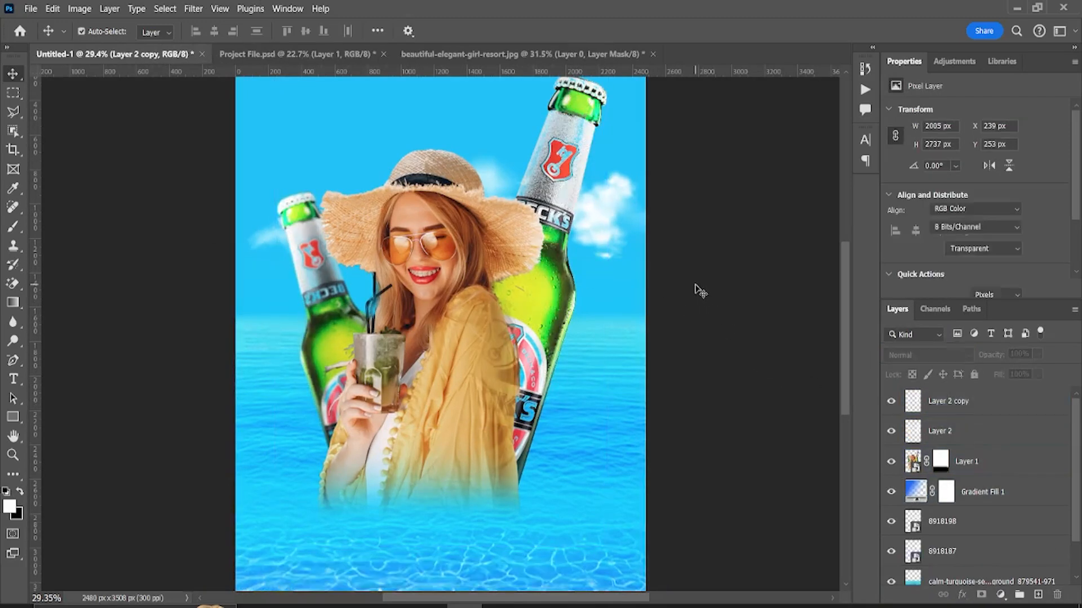
scroll(697, 288, "down", 1)
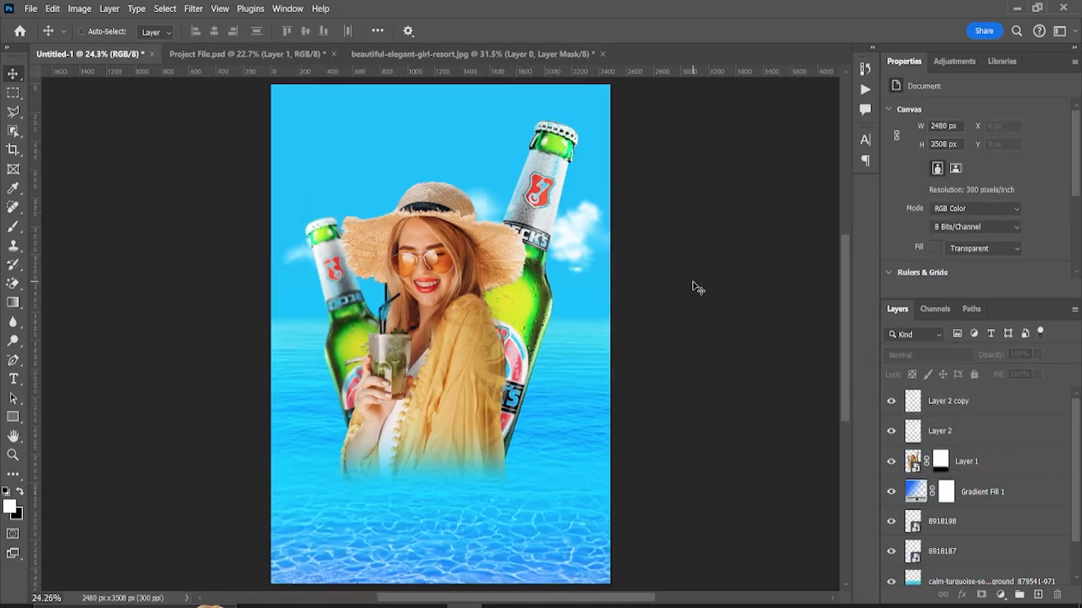
left_click(980, 401)
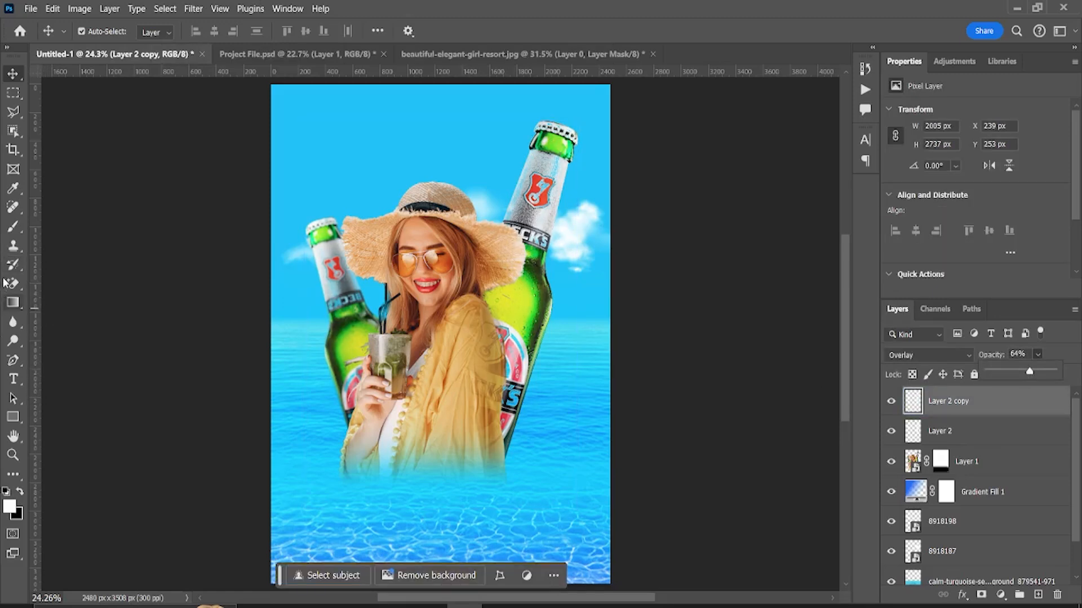
Add a layer above the gradient fill and paint a soft white glow behind the woman with a brush enlarged to 2900 px
left_click(8, 228)
left_click(72, 225)
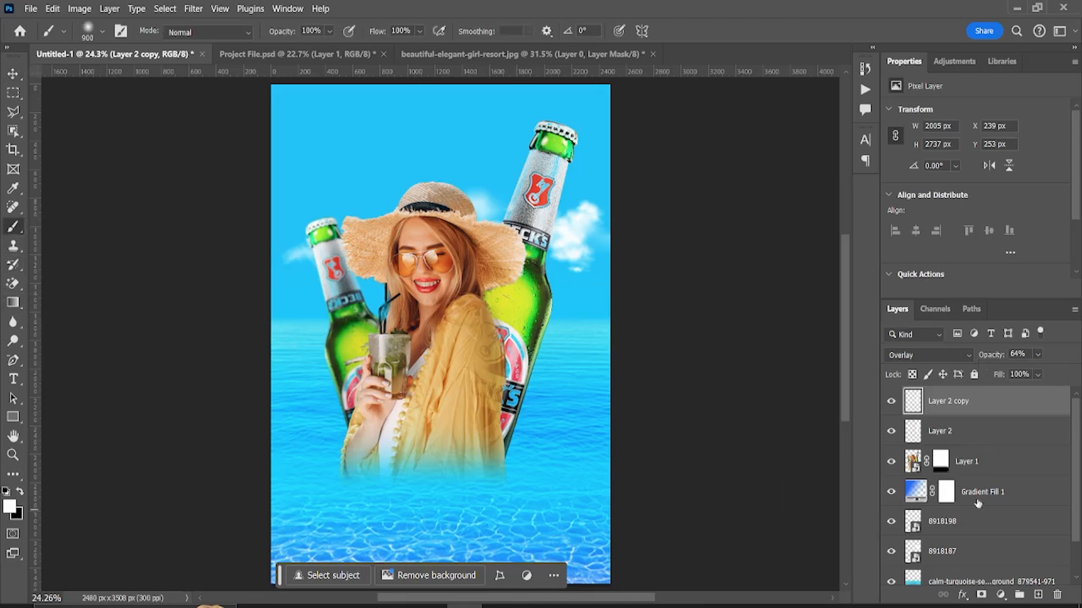
left_click(978, 501)
left_click(1036, 594)
scroll(203, 390, "down", 2)
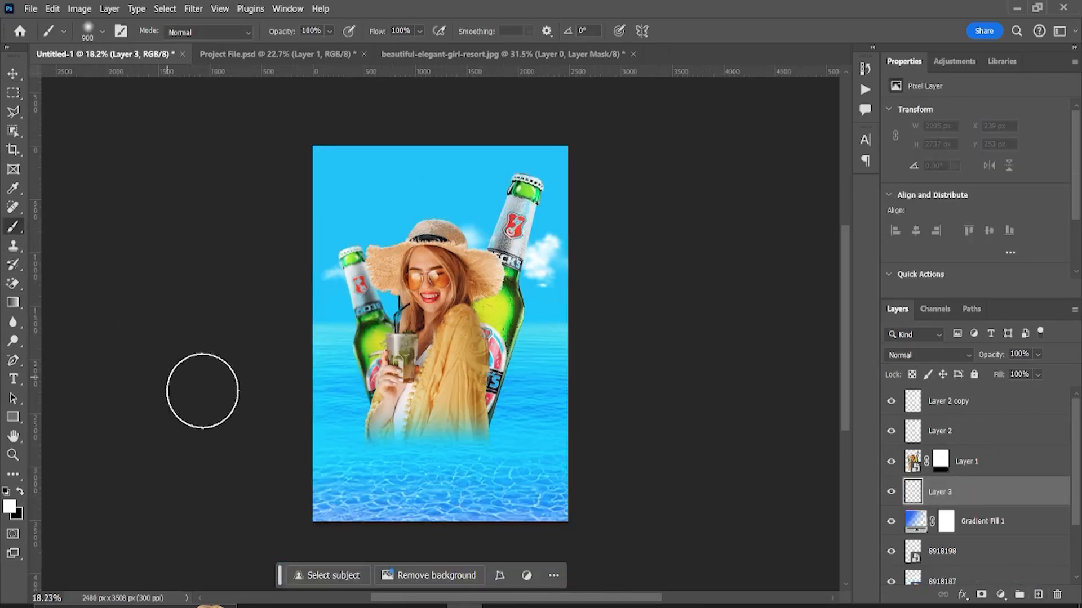
key("bracketright")
key("bracketright")
key("bracketright")
key("bracketright")
key("bracketright")
key("bracketright")
key("bracketright")
key("bracketright")
key("bracketright")
key("bracketright")
key("bracketright")
key("bracketright")
key("bracketright")
key("bracketright")
key("bracketright")
key("bracketright")
key("bracketright")
key("bracketright")
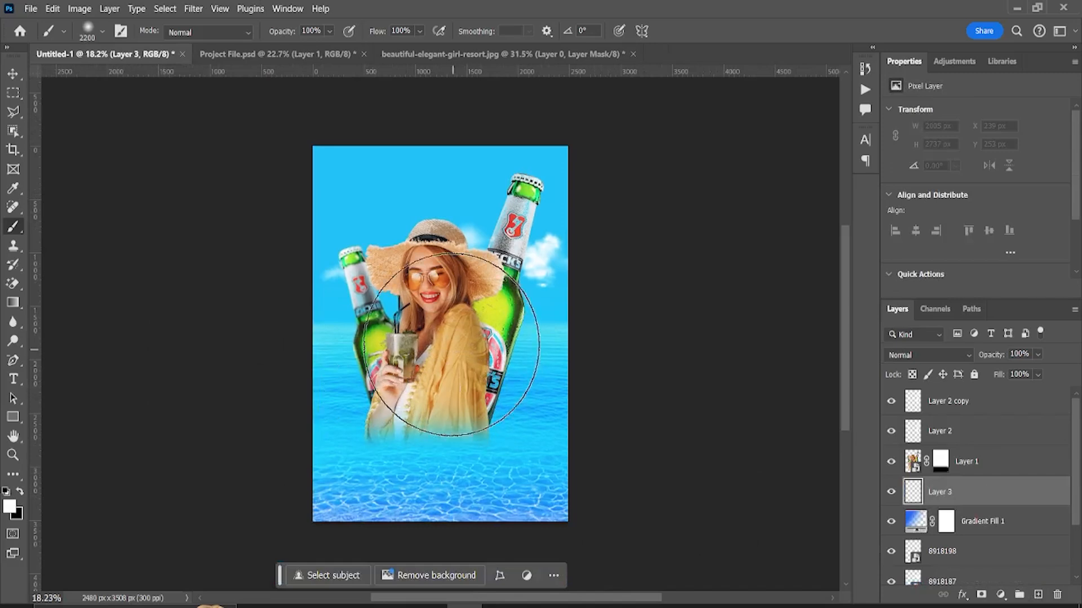
left_click(443, 325)
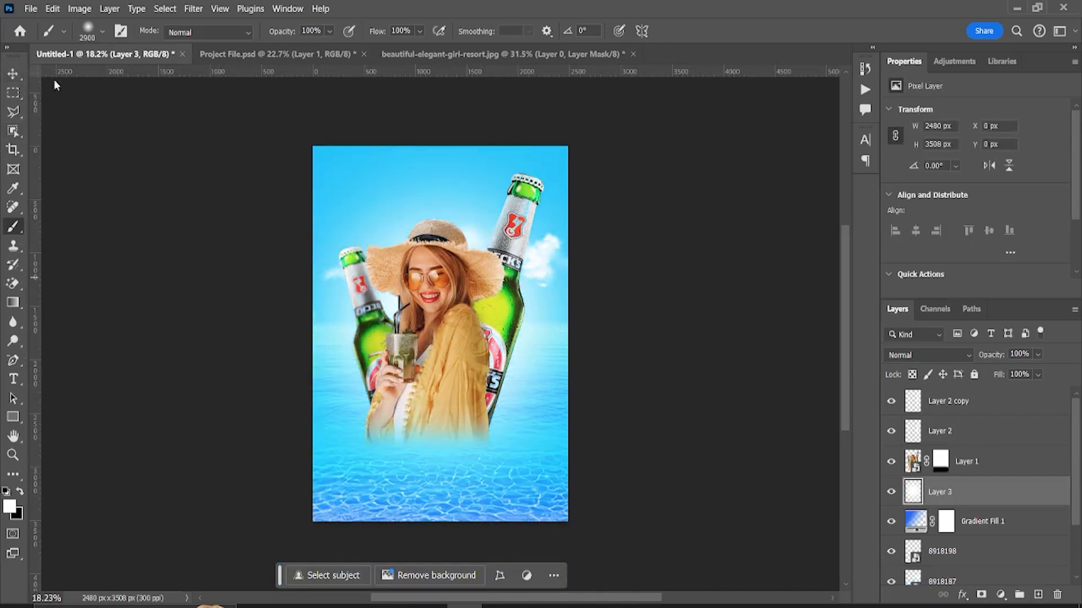
Enlarge the white glow layer evenly around its centre to about 3192 by 4514 px and set its opacity to 82%
key("ctrl+t")
mouse_move(571, 336)
left_mouse_down()
mouse_move(644, 333)
mouse_move(606, 330)
left_mouse_up()
key("Return")
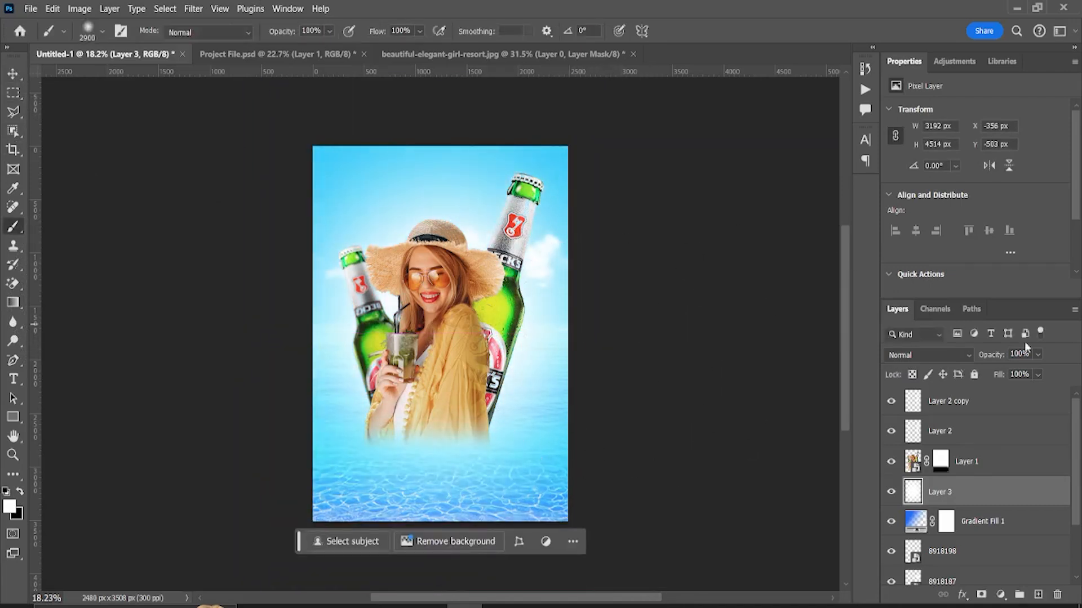
left_click(1038, 354)
left_click(1011, 373)
left_click_drag(1019, 374, 1041, 377)
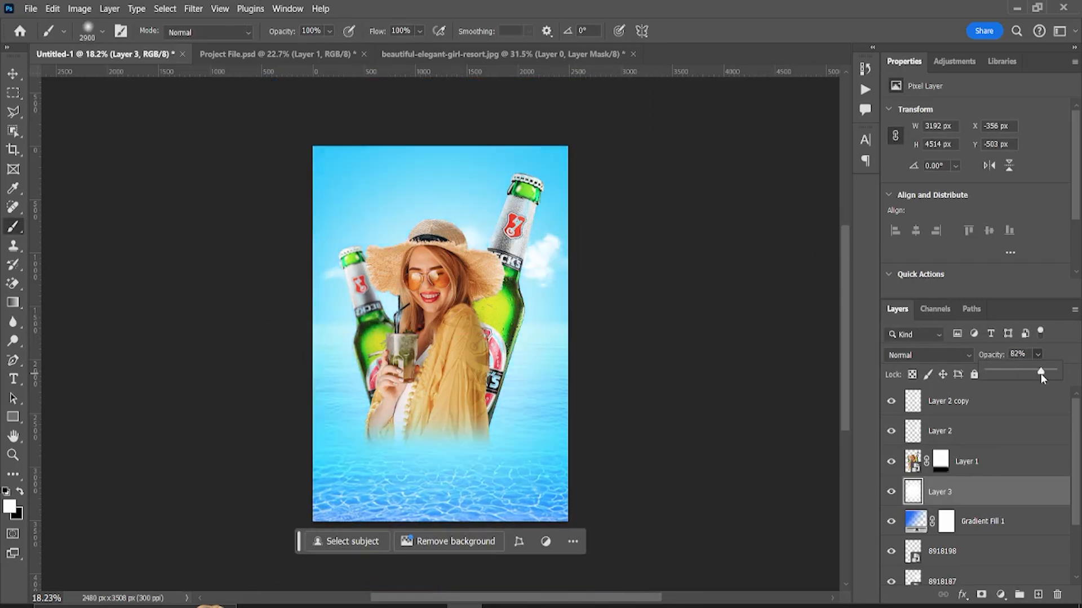
Apply a Levels adjustment to the woman-and-bottles smart object with input levels 18, 1.27 and 231
left_click(968, 450)
left_click(79, 9)
left_click(341, 161)
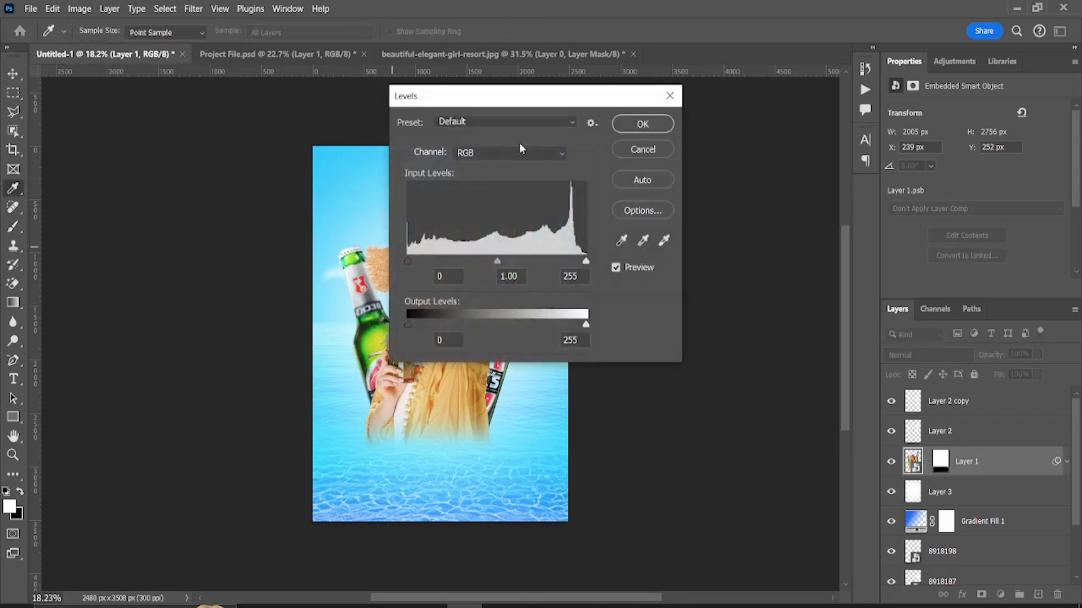
left_click_drag(545, 106, 728, 111)
mouse_move(682, 266)
left_mouse_down()
mouse_move(701, 265)
mouse_move(665, 267)
left_mouse_up()
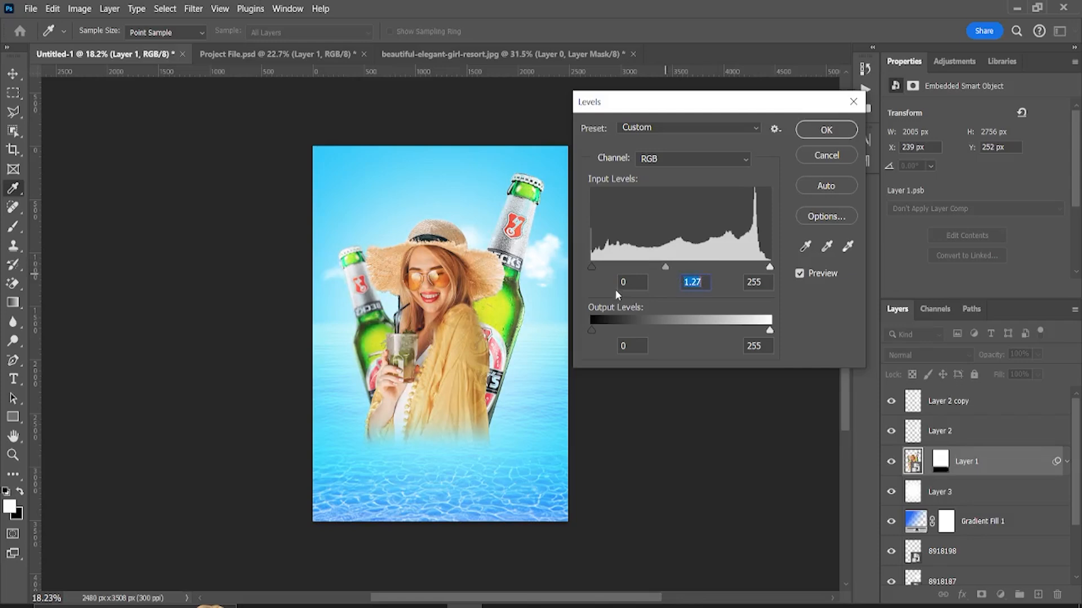
left_click_drag(593, 266, 604, 267)
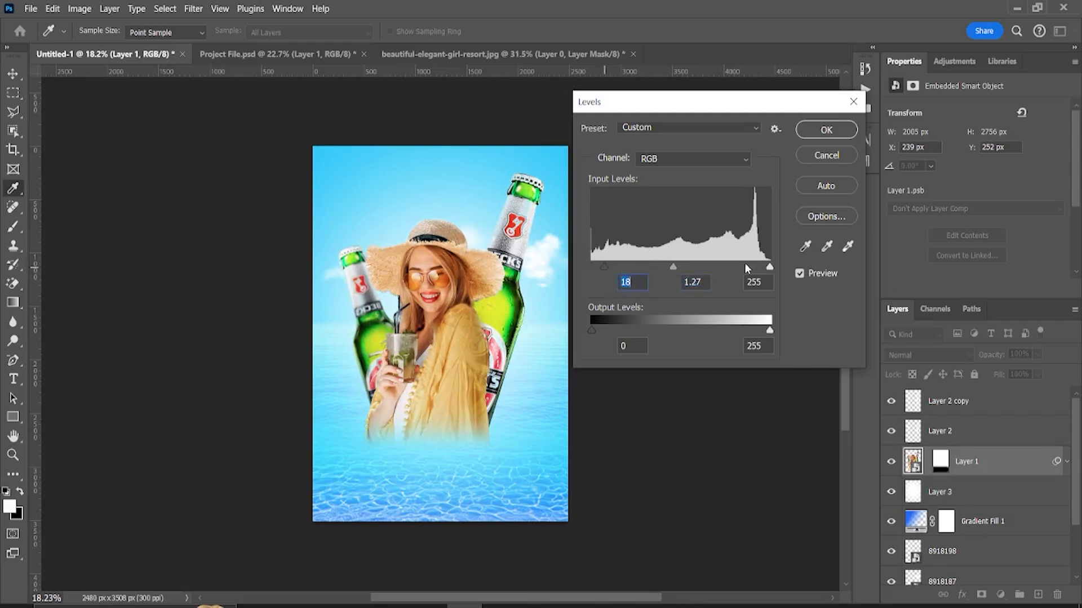
left_click_drag(769, 267, 753, 267)
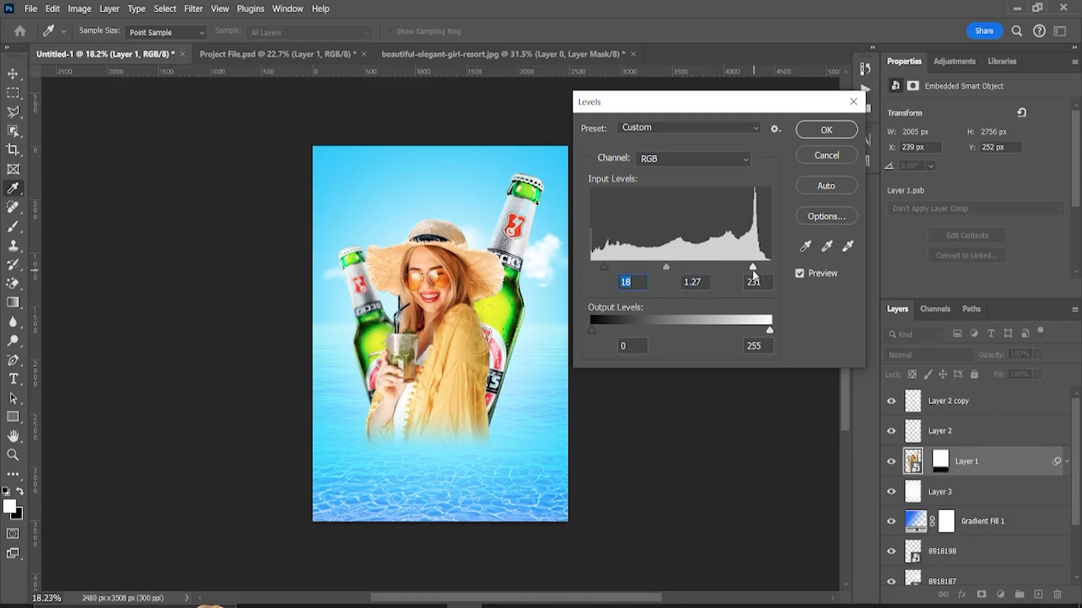
left_click(826, 130)
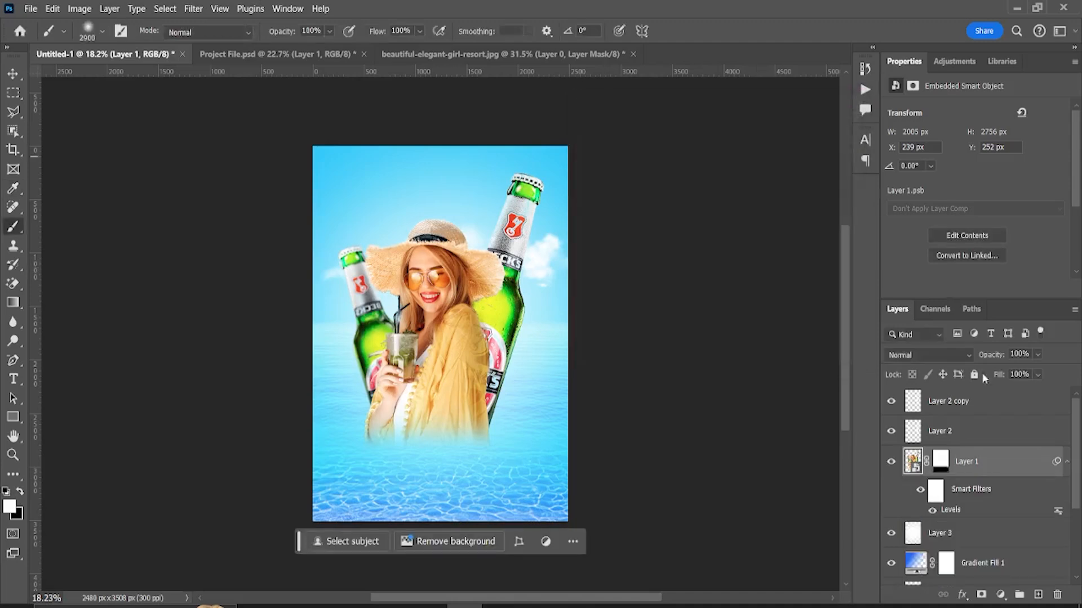
Set the white glow layer's opacity to 51%
left_click(966, 526)
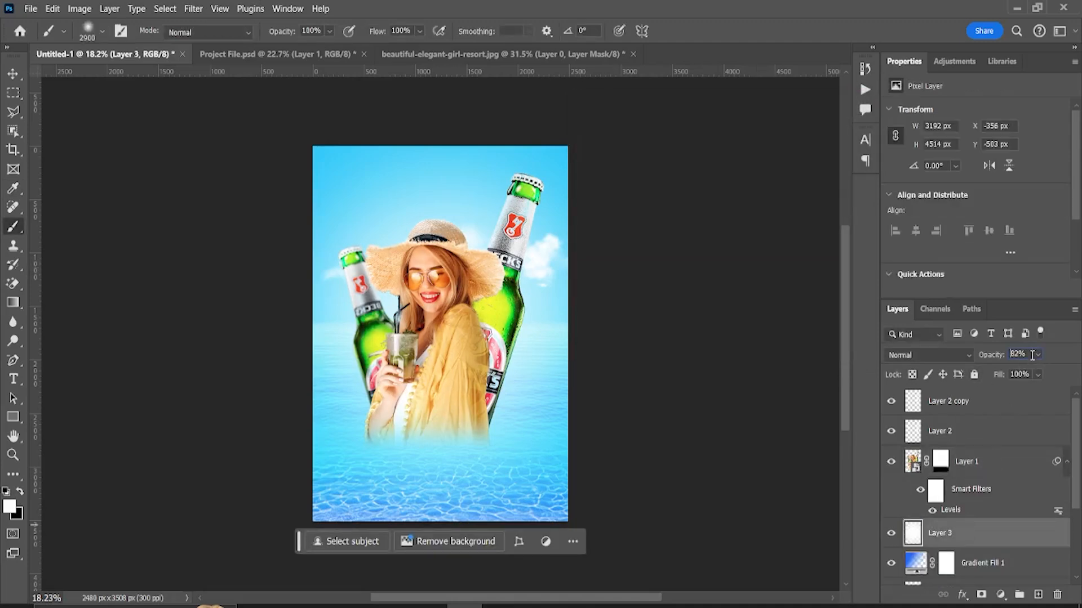
left_click_drag(1018, 373, 1021, 374)
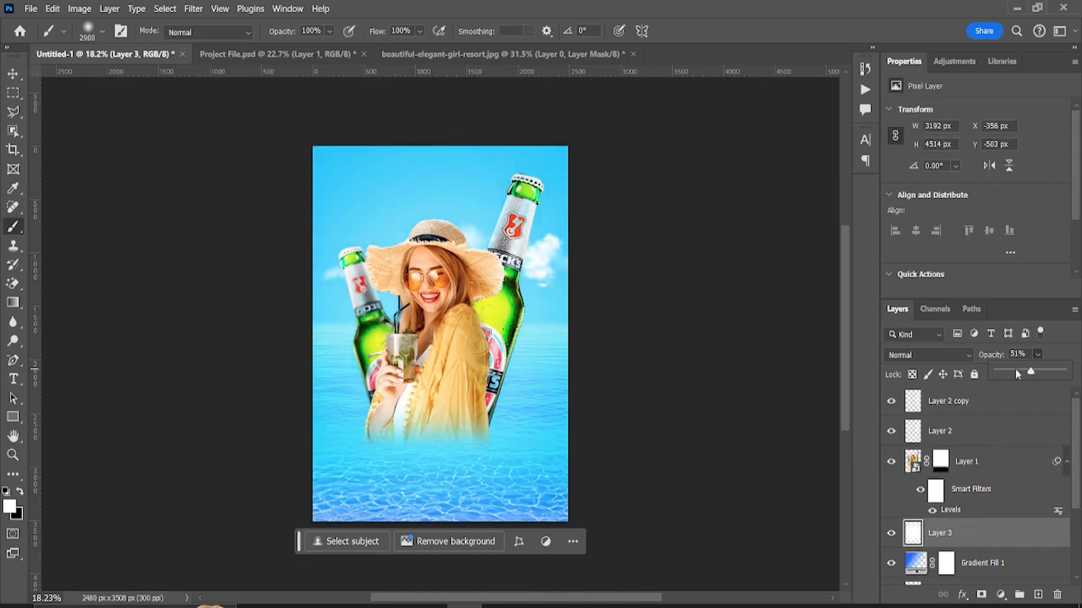
left_click_drag(20, 63, 21, 66)
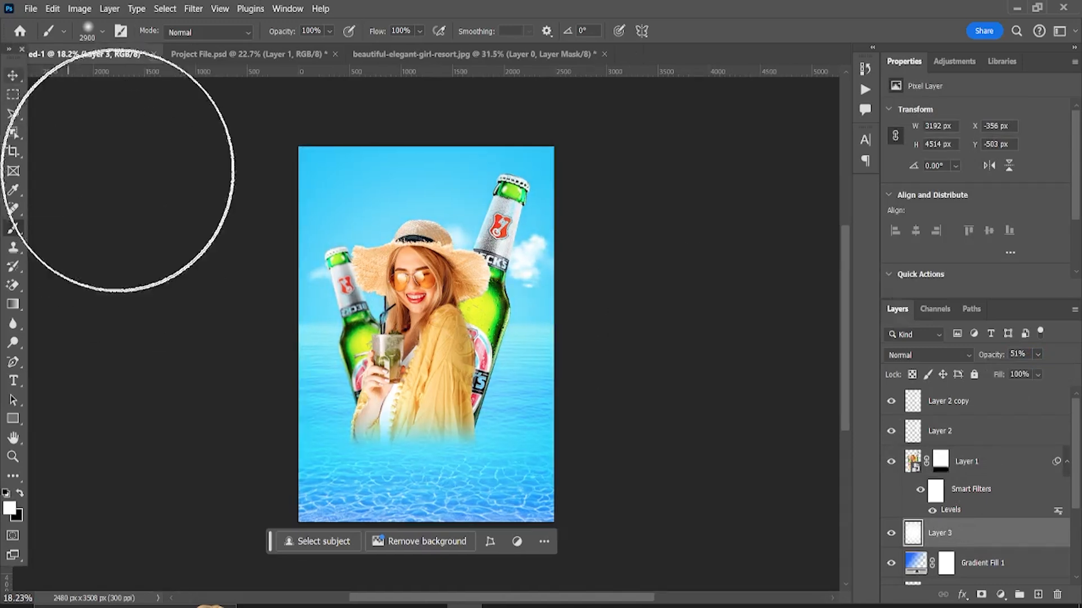
Place the palm leaf image pngwing.com (1) from Downloads, then scale and rotate it so it hangs in an upper corner of the poster
left_click(12, 76)
left_click(291, 607)
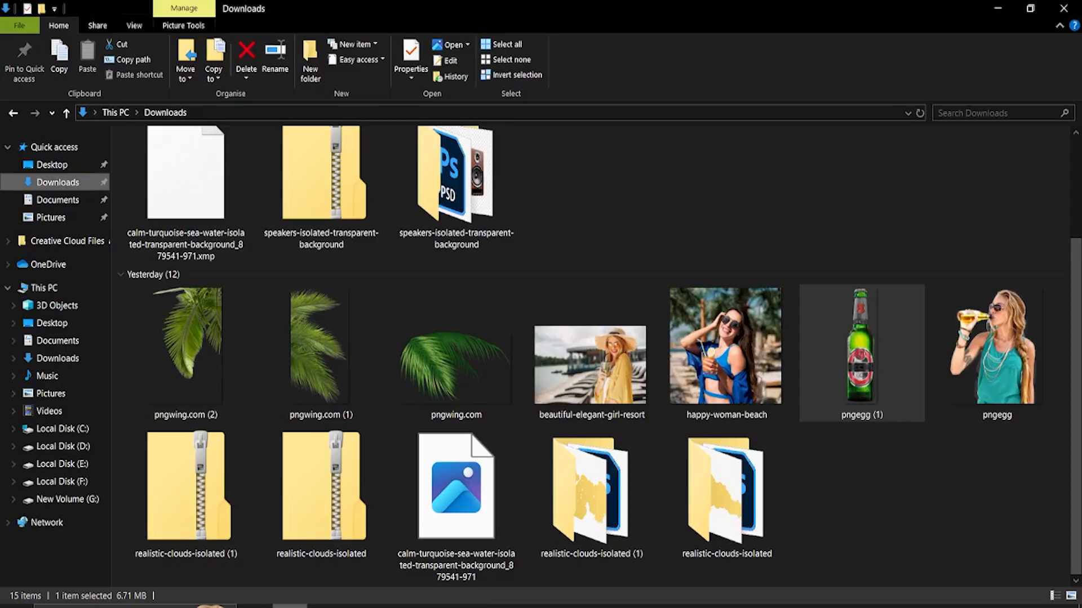
left_click_drag(316, 349, 308, 209)
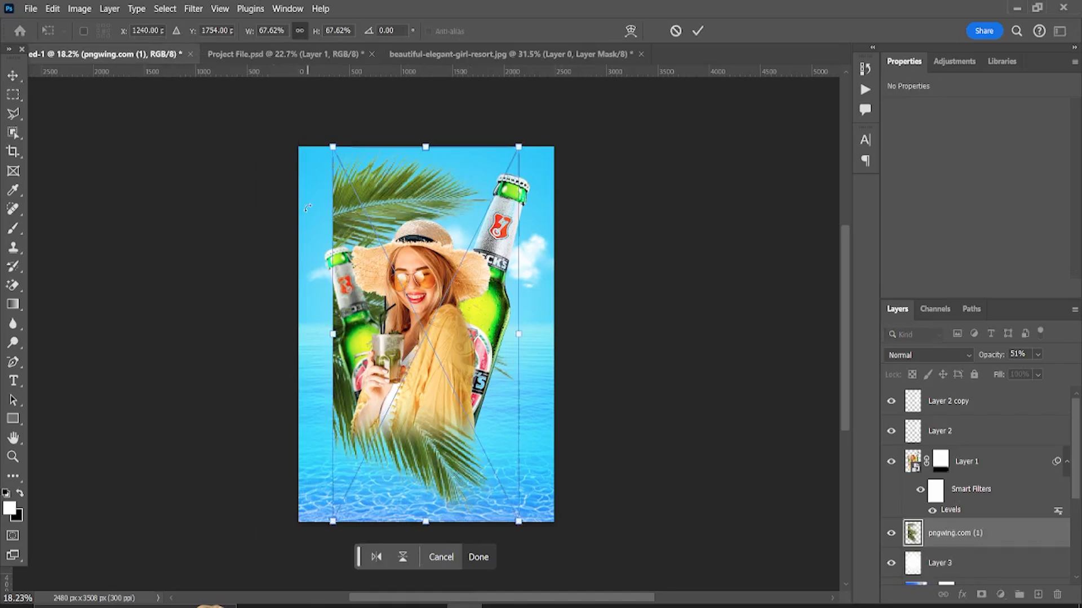
left_click_drag(382, 262, 337, 218)
left_click_drag(467, 101, 326, 131)
left_click_drag(383, 284, 546, 183)
key("Return")
Duplicate the palm leaf and mirror the copy horizontally so both upper corners of the poster have hanging leaves
key("ctrl+j")
key("ctrl+t")
right_click(516, 178)
left_click(562, 444)
key("Return")
scroll(545, 231, "up", 3)
scroll(512, 401, "down", 1)
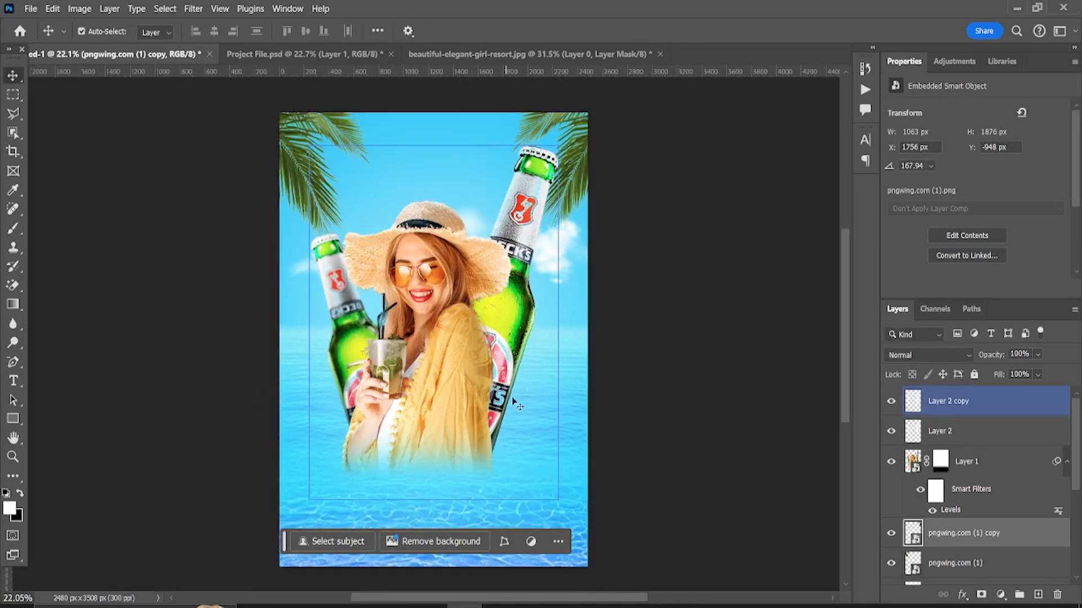
left_click(663, 365)
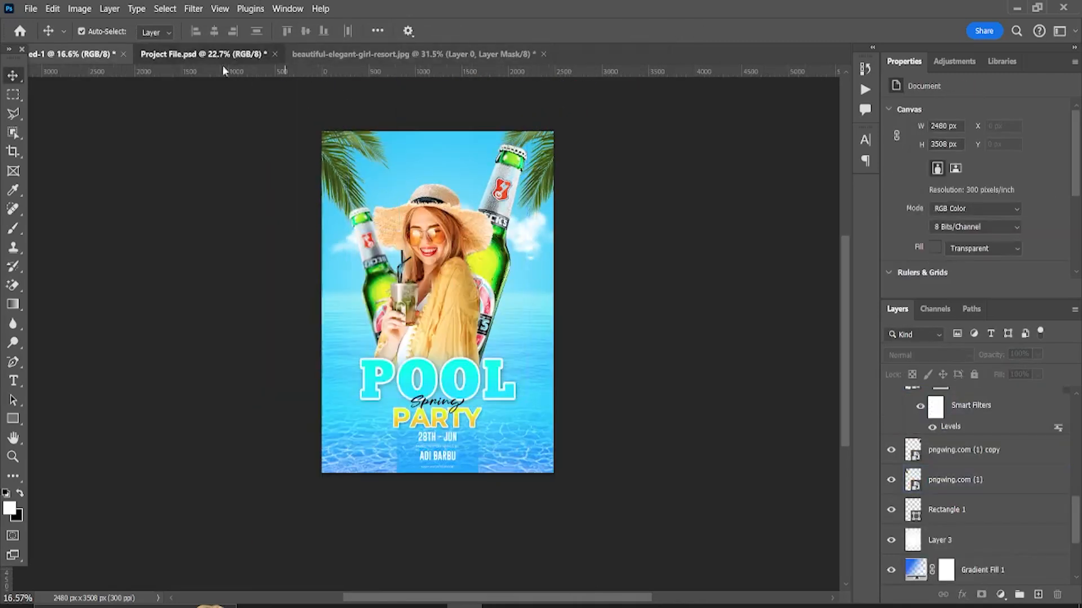
Examine the Stroke and Gradient Overlay settings of the POOL title in Project File.psd, including its gradient colours
scroll(414, 208, "up", 3)
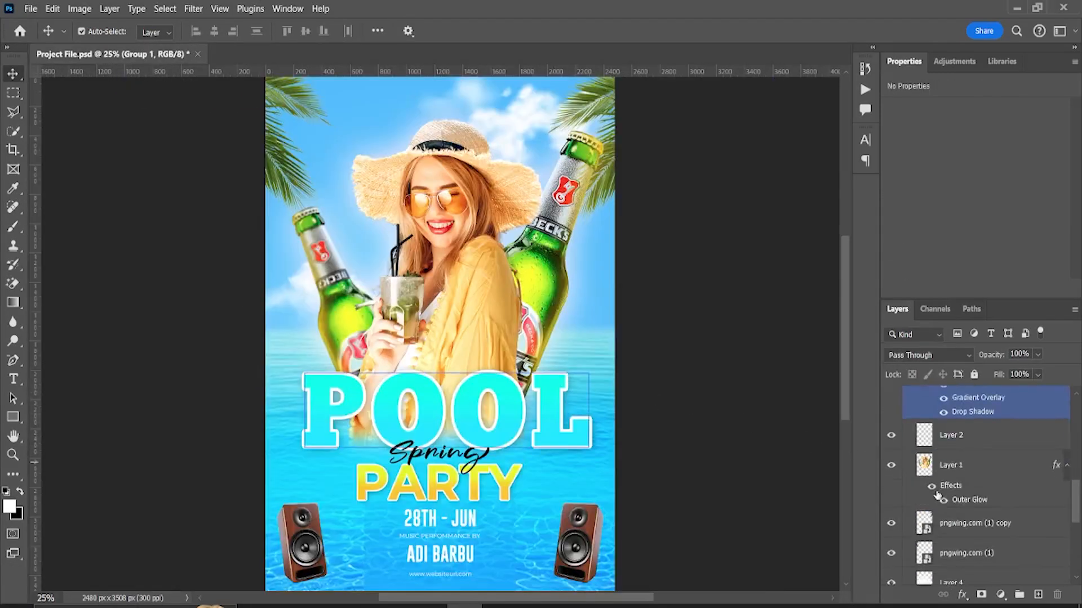
left_click(486, 424)
scroll(916, 512, "down", 10)
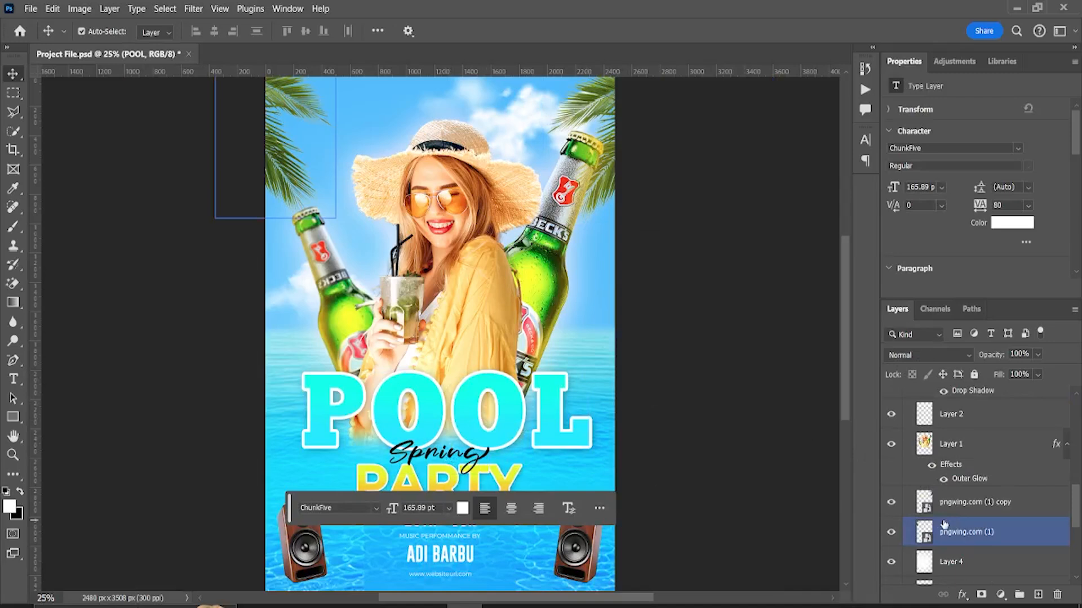
scroll(945, 524, "up", 8)
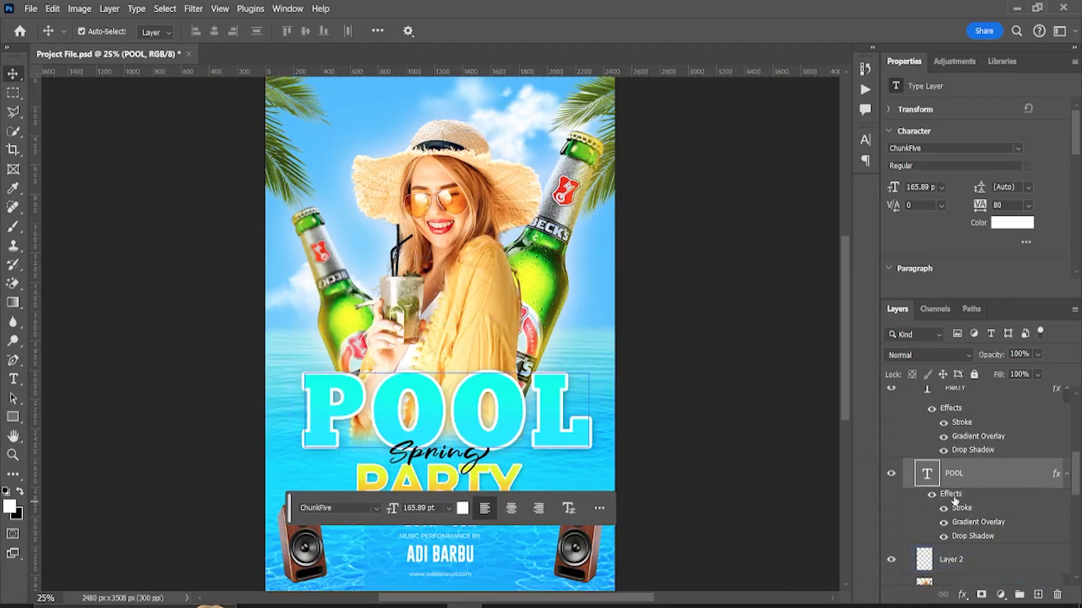
double_click(952, 497)
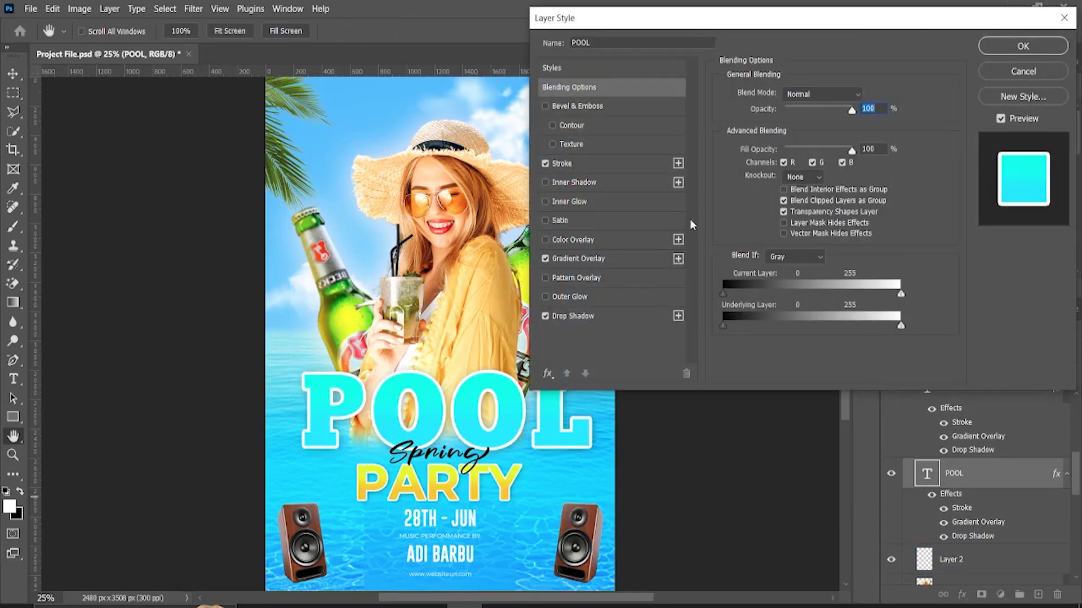
left_click(588, 165)
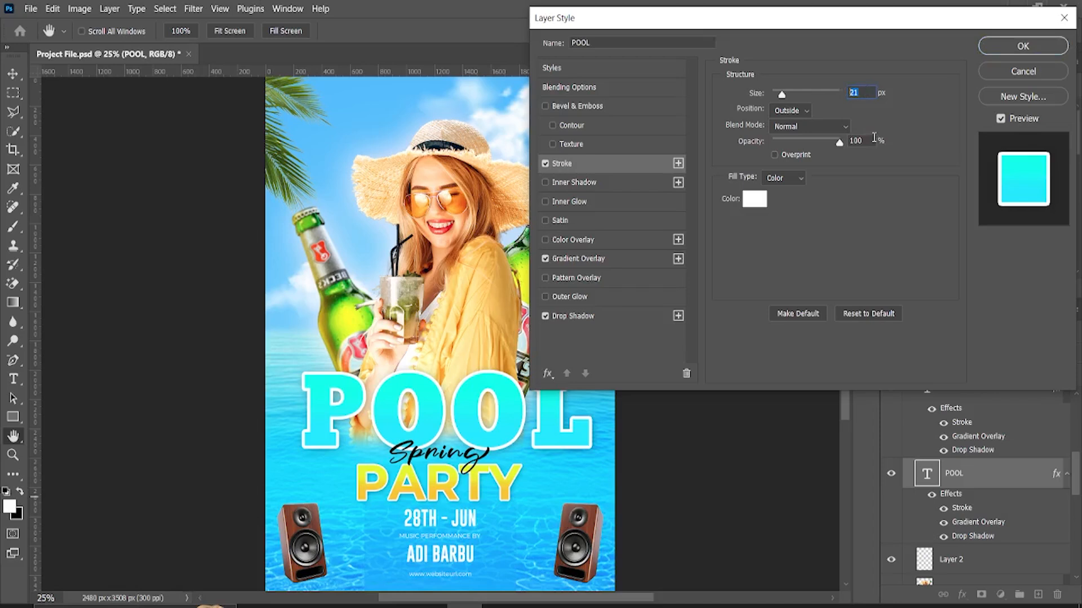
left_click(586, 259)
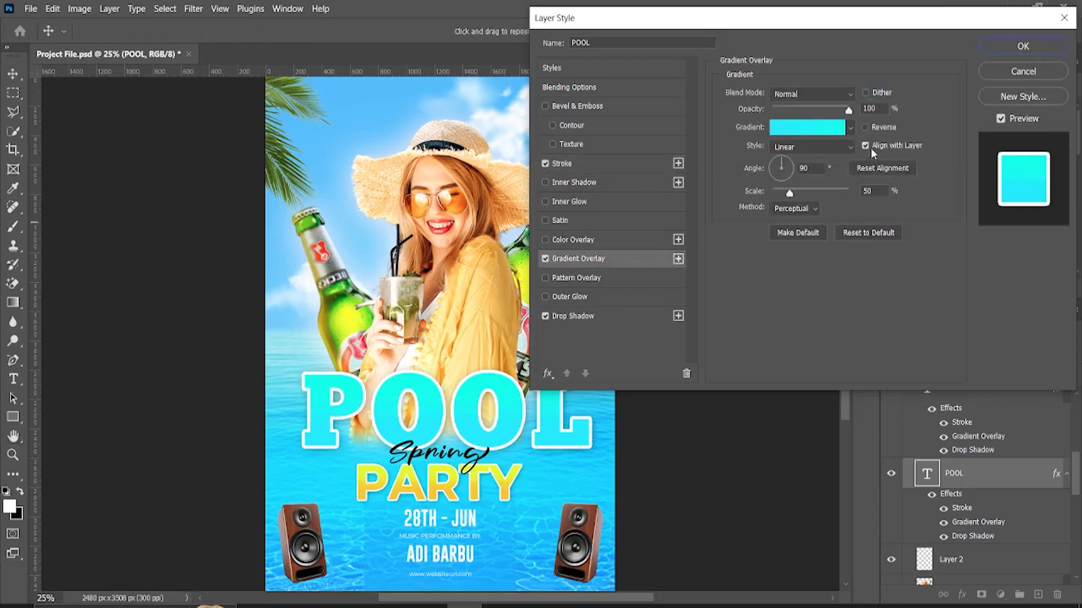
left_click(801, 127)
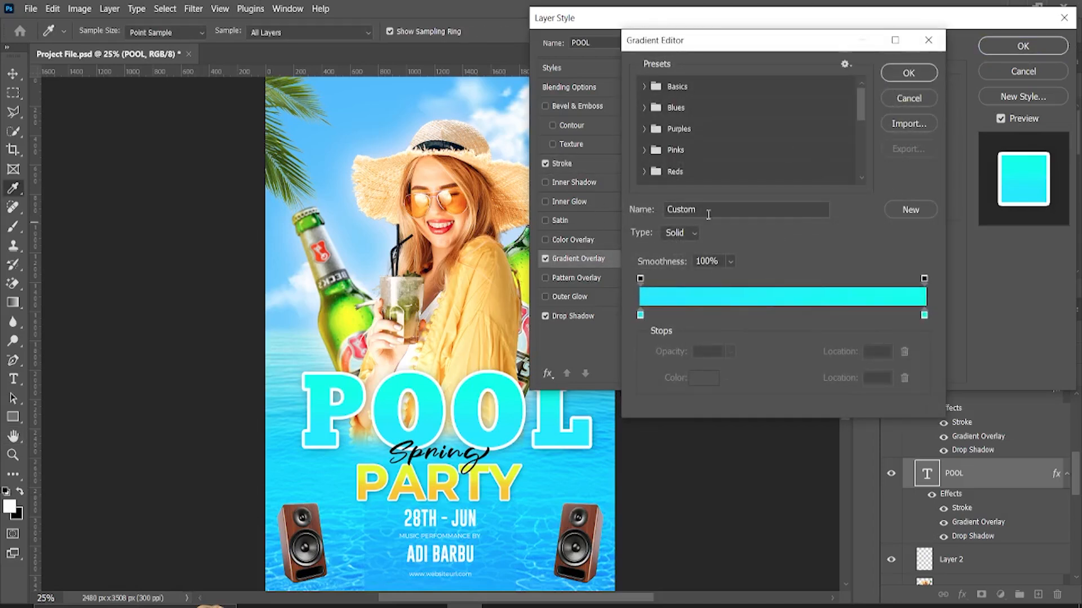
left_click(909, 73)
Examine the POOL title's Drop Shadow settings and close its layer style, leaving Outer Glow off
left_click(608, 297)
left_click(606, 315)
left_click(545, 297)
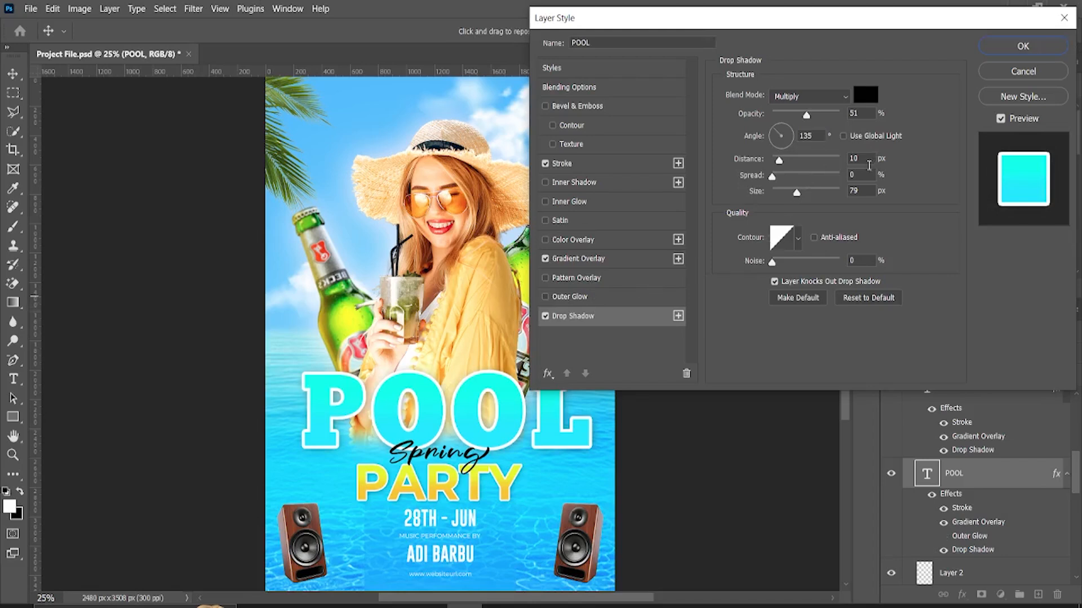
left_click(1010, 49)
Select the PARTY title layer and check its content by briefly hiding and showing it
left_click(958, 440)
scroll(952, 456, "up", 1)
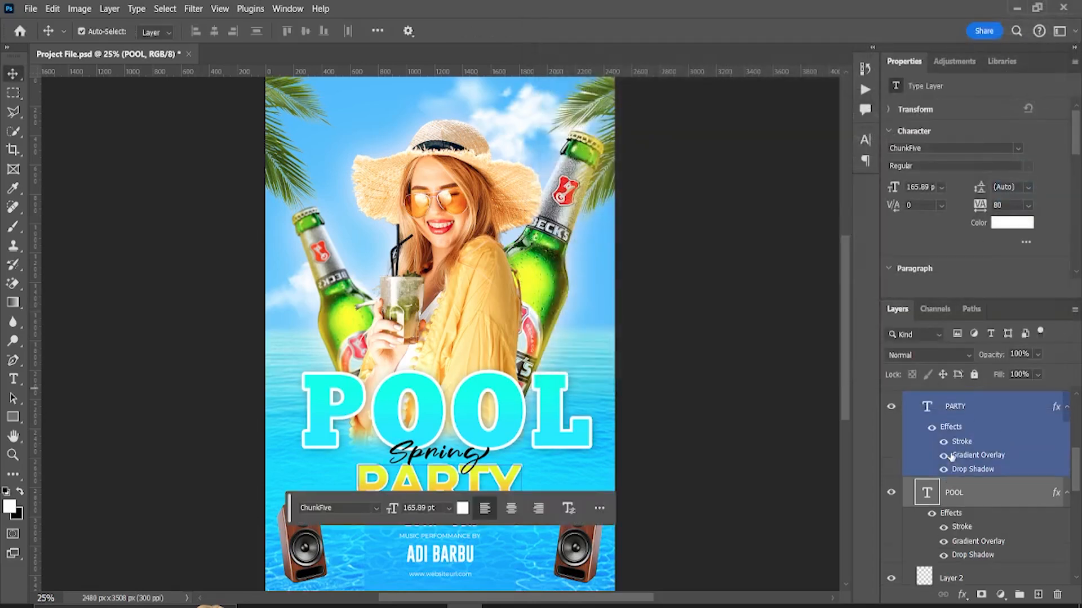
scroll(951, 457, "up", 1)
left_click(943, 424)
left_click(891, 425)
left_click(892, 425)
Identify the two speaker layers, Layer 6 and Layer 6 copy, by hiding and showing them, and clear the layer selection
scroll(907, 442, "up", 3)
left_click(913, 446)
scroll(911, 439, "up", 2)
scroll(911, 440, "up", 3)
left_click(902, 421)
left_click(892, 420)
left_click(890, 451)
left_click(891, 451)
left_click(890, 452)
left_click(890, 451)
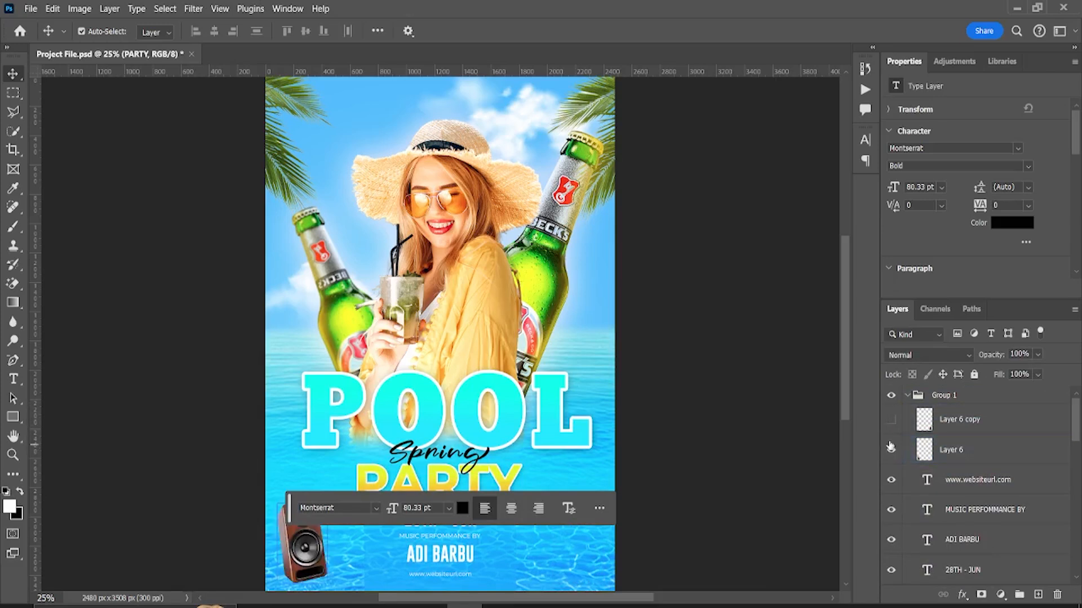
left_click(891, 420)
left_click(910, 420)
left_click(660, 232)
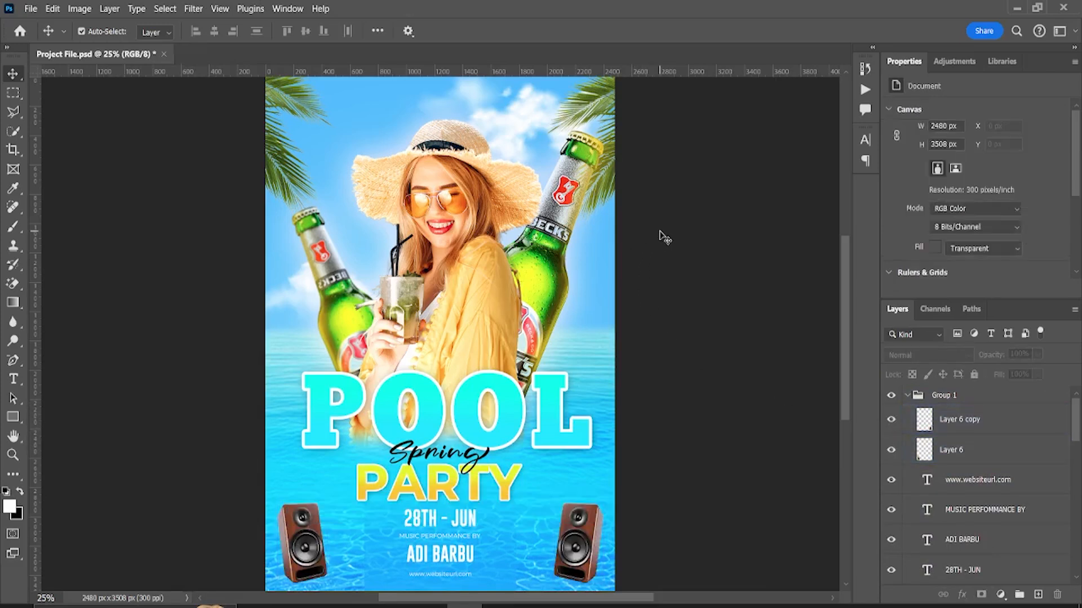